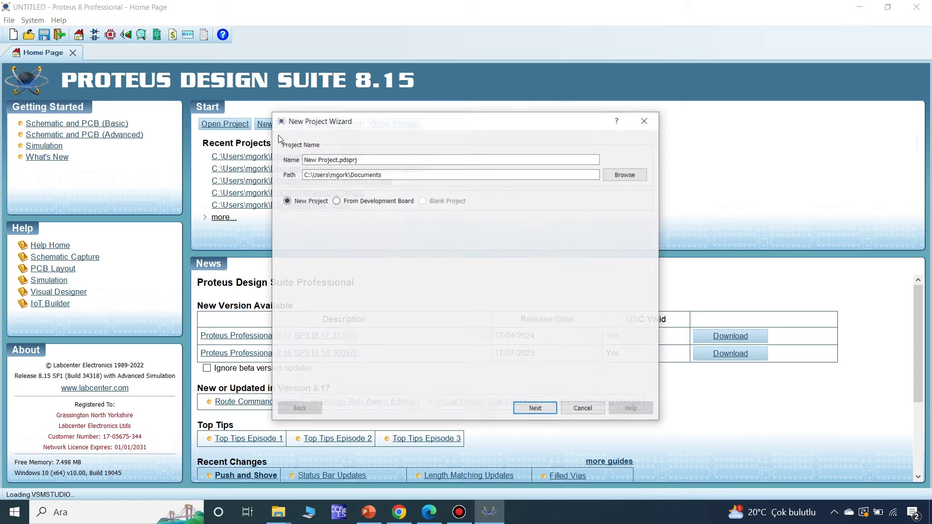
# Step: Name the new project Half_Wave_Rectifier
pyautogui.moveTo(332, 157); pyautogui.dragTo(291, 159)
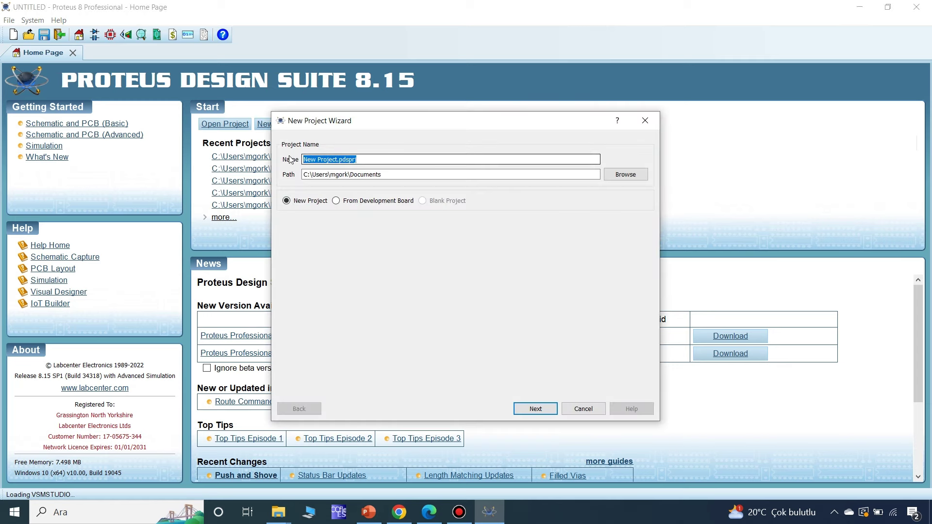
pyautogui.write('H')
pyautogui.press('capslock')
pyautogui.write('al')
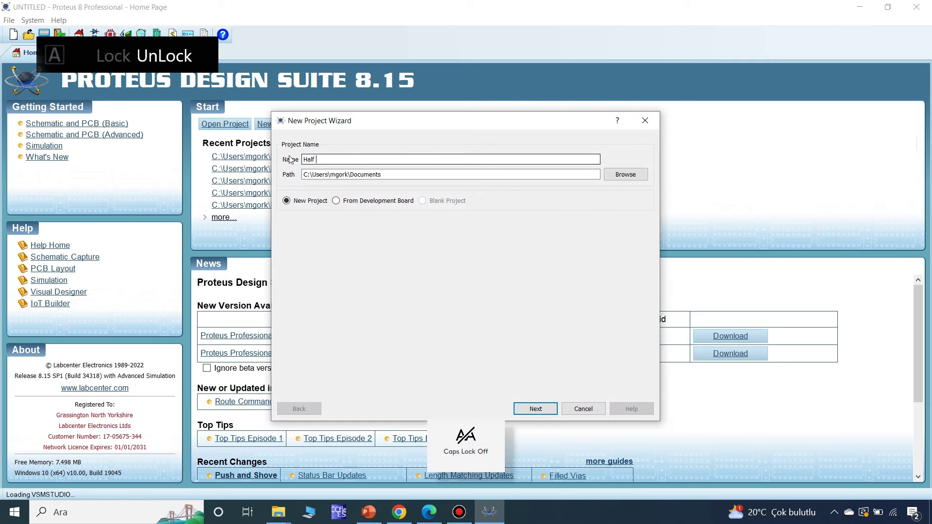
pyautogui.write('f')
pyautogui.press('capslock')
pyautogui.write('W')
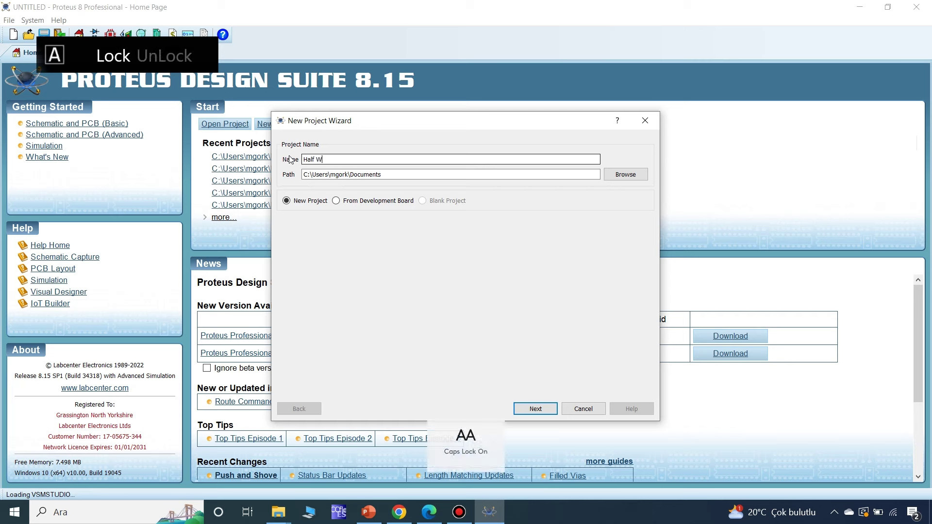
pyautogui.press('capslock')
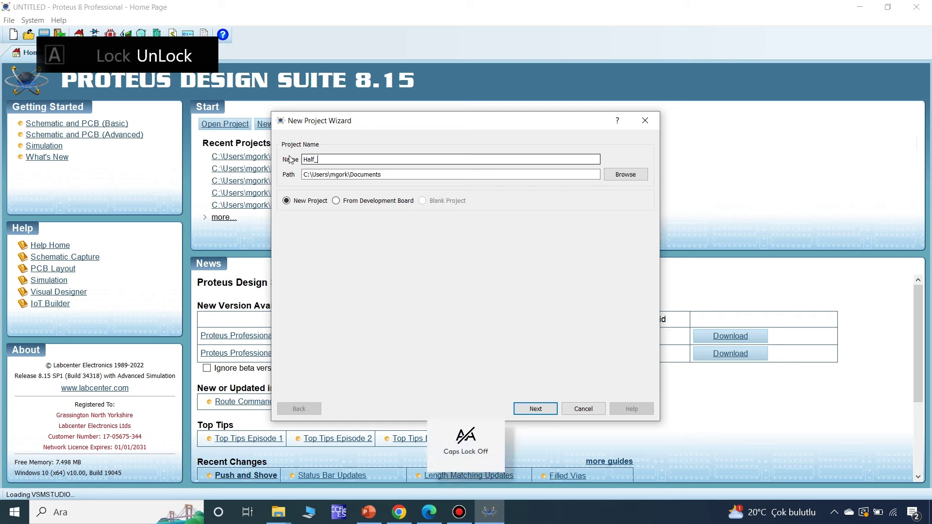
pyautogui.press('capslock')
pyautogui.write('W')
pyautogui.press('capslock')
pyautogui.write('ave_')
pyautogui.press('capslock')
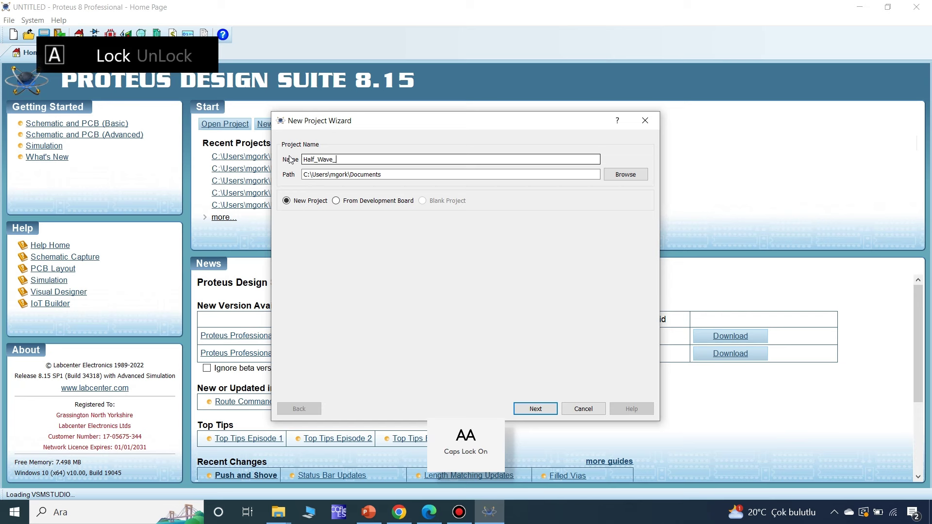
pyautogui.write('ve_R')
pyautogui.press('capslock')
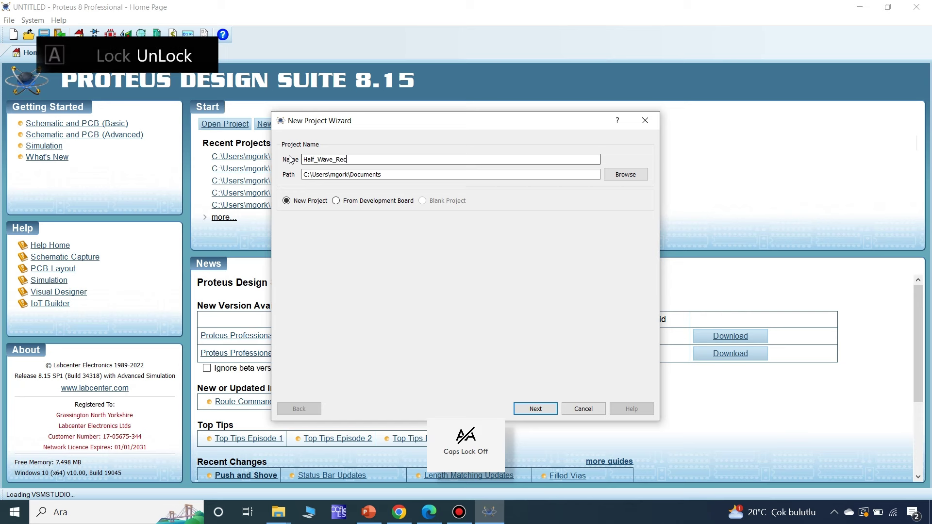
pyautogui.write('ectifier')
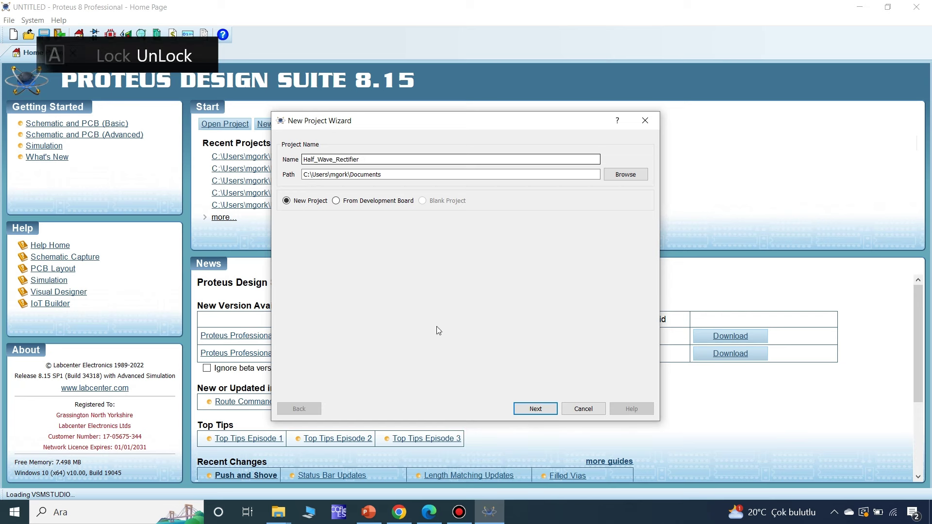
# Step: Complete the project wizard with its preset options, keeping No Firmware Project, to create the schematic
pyautogui.click(539, 412)
pyautogui.click(539, 412)
pyautogui.click(539, 411)
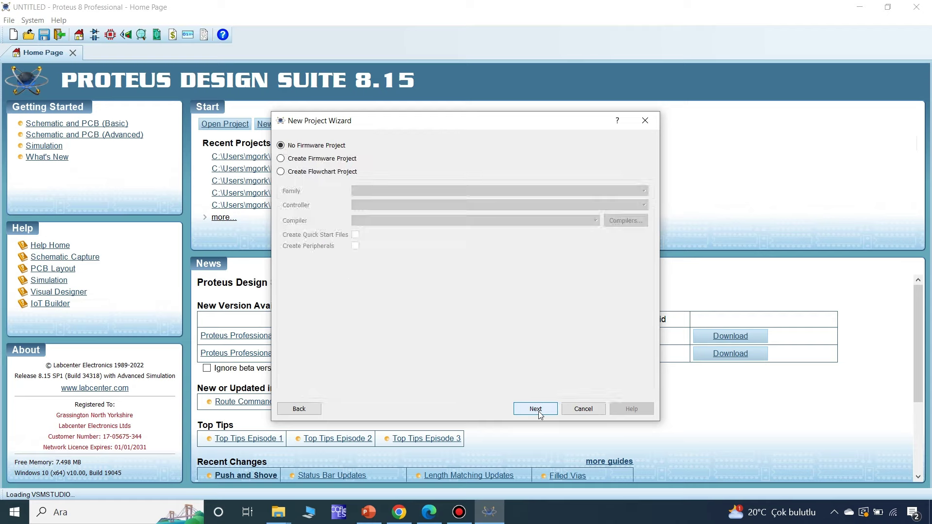
pyautogui.click(539, 411)
pyautogui.click(549, 411)
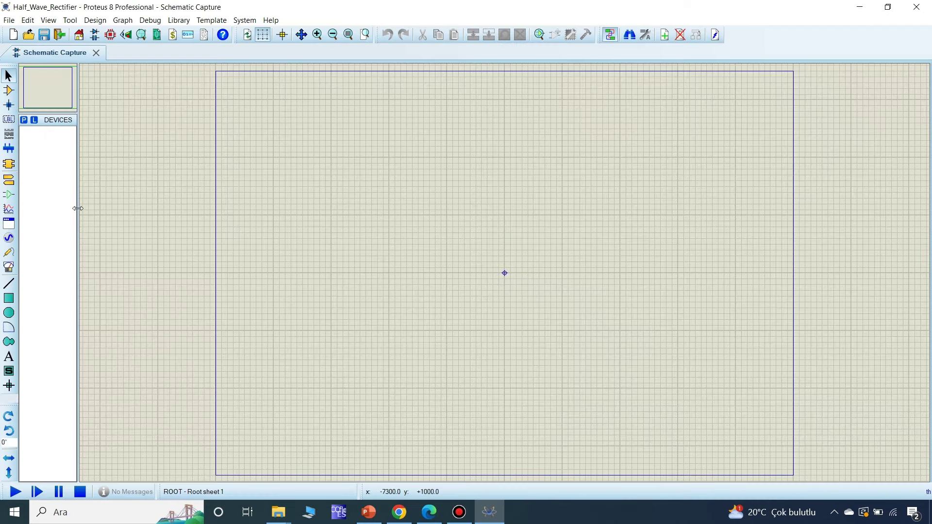
# Step: Add the VSINE source, the 1N4007 diode and the MINRES10K resistor to the project's device list
pyautogui.click(24, 120)
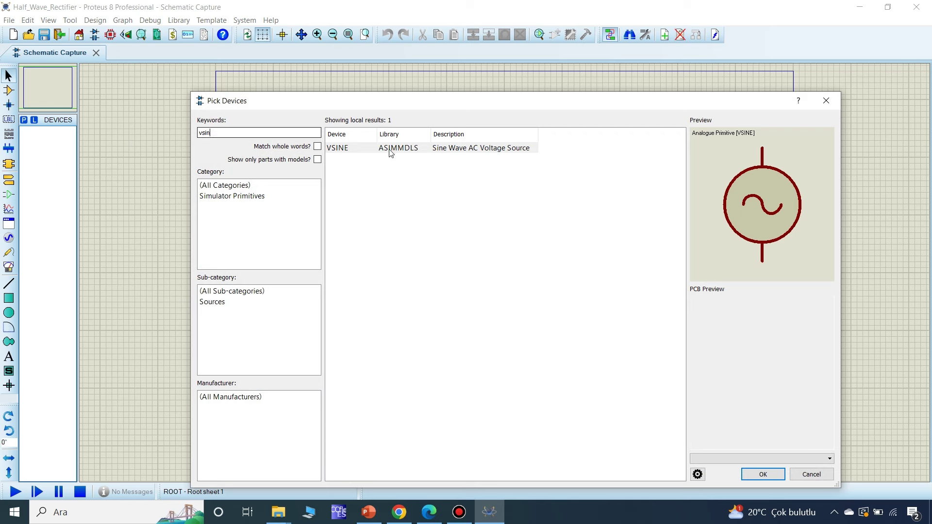
pyautogui.doubleClick(390, 148)
pyautogui.doubleClick(211, 135)
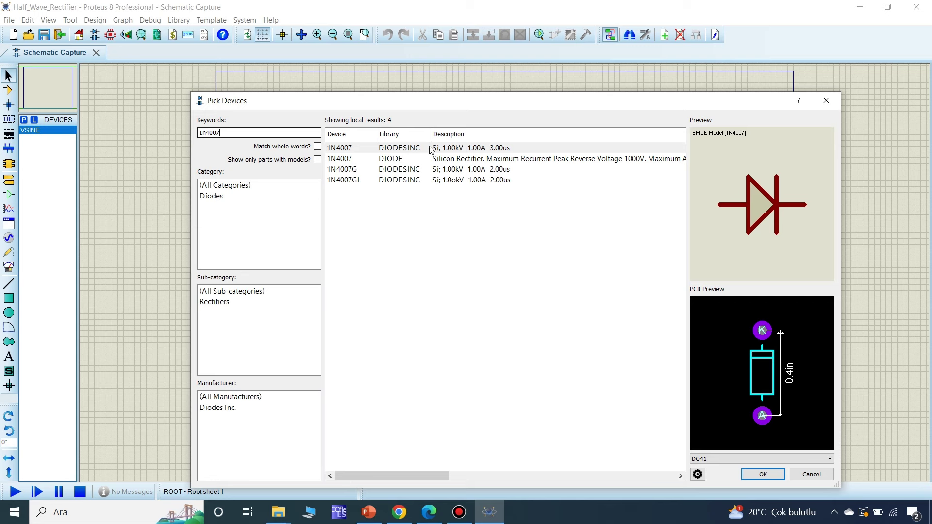
pyautogui.doubleClick(431, 149)
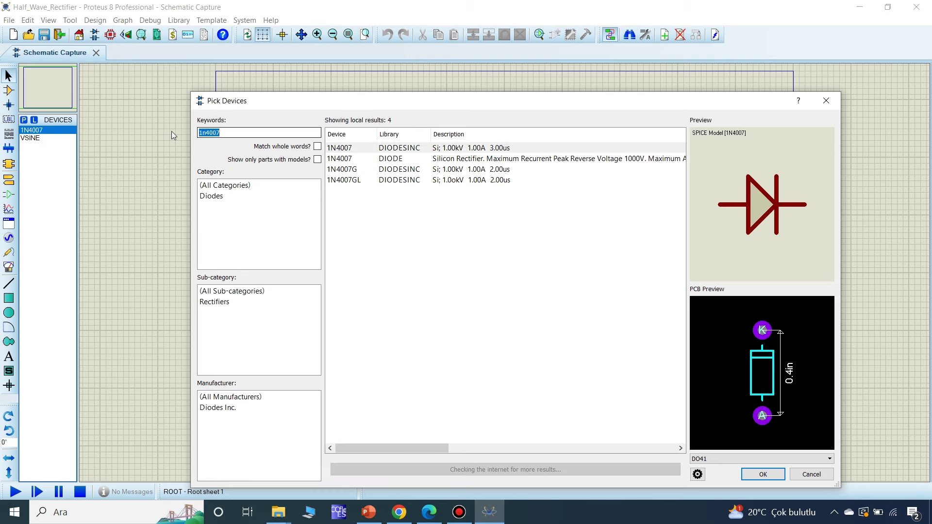
pyautogui.write('minres')
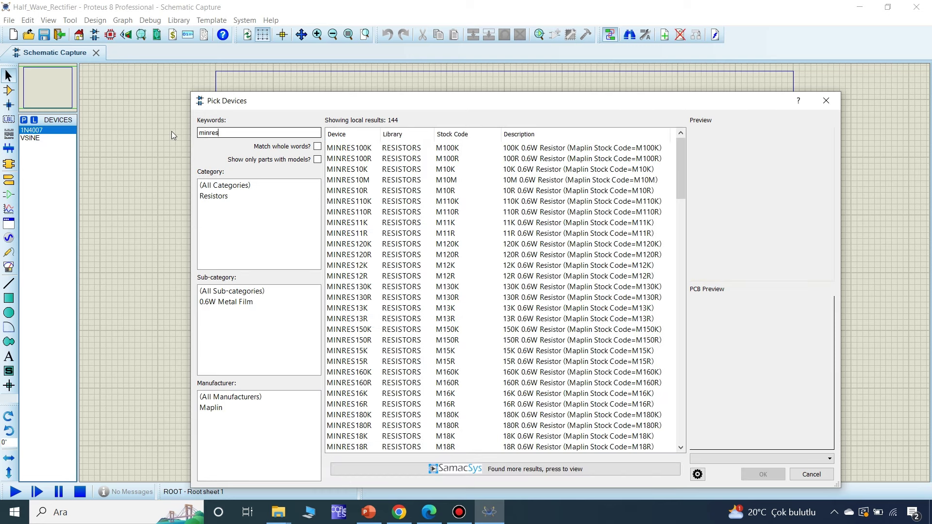
pyautogui.doubleClick(360, 171)
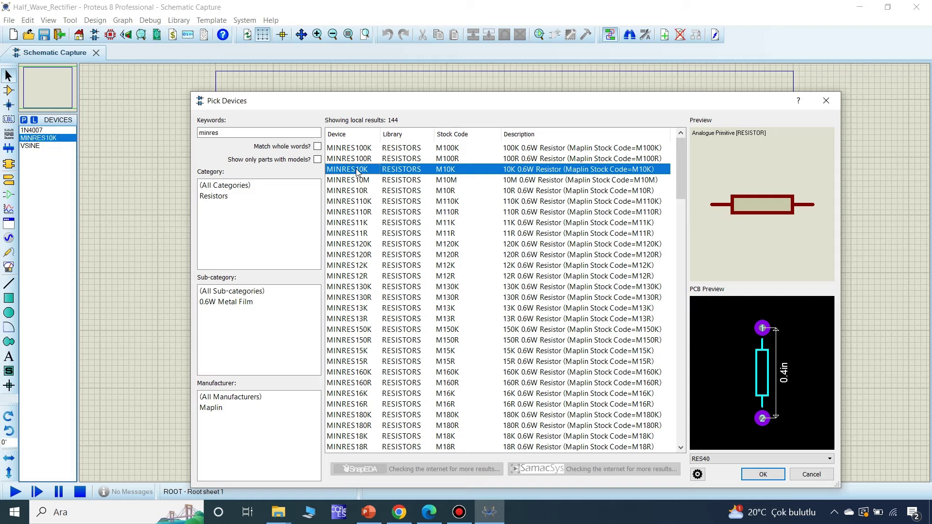
pyautogui.click(826, 100)
# Step: Place the VSINE source on the sheet and a 1N4007 diode above and to the right of it
pyautogui.click(30, 145)
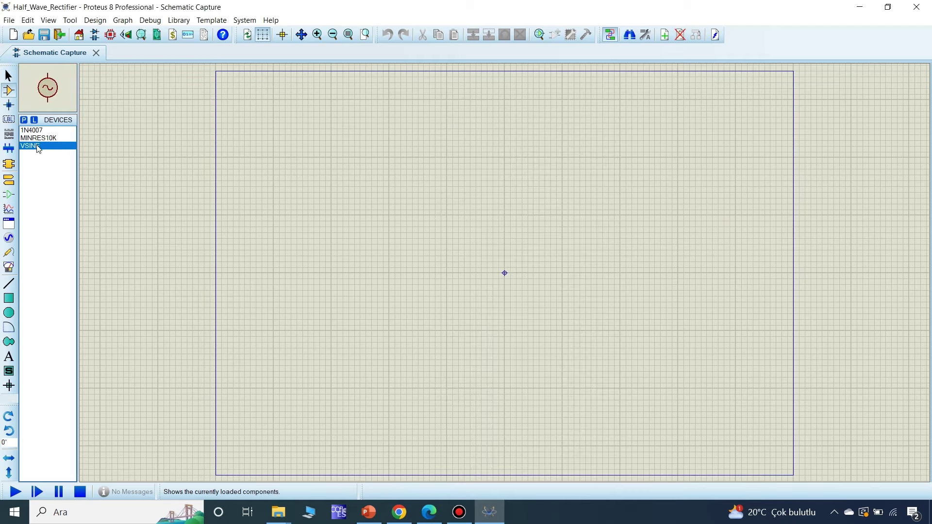
pyautogui.click(377, 192)
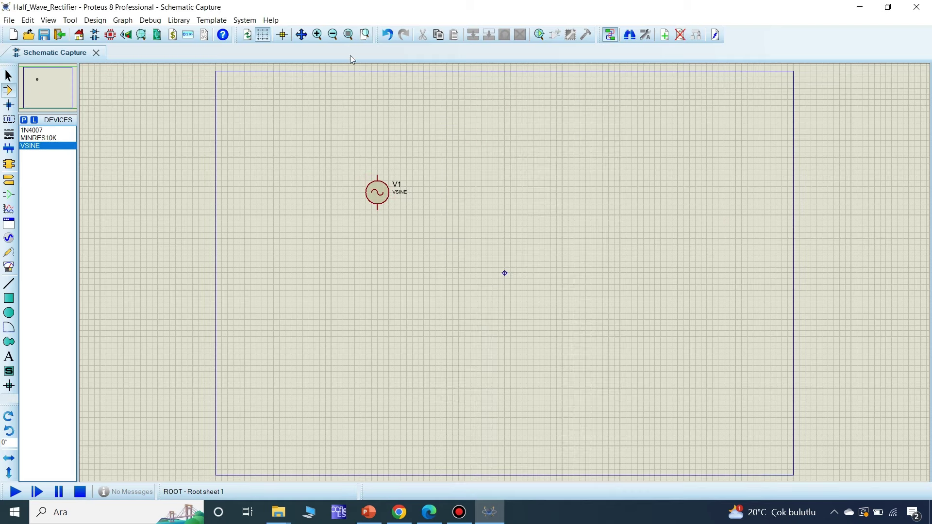
pyautogui.scroll(1, 508, 271)
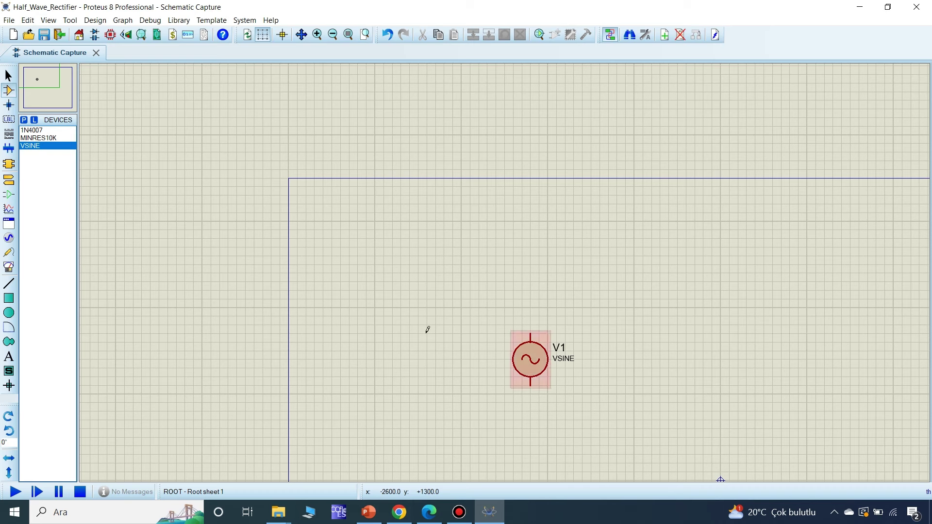
pyautogui.click(38, 132)
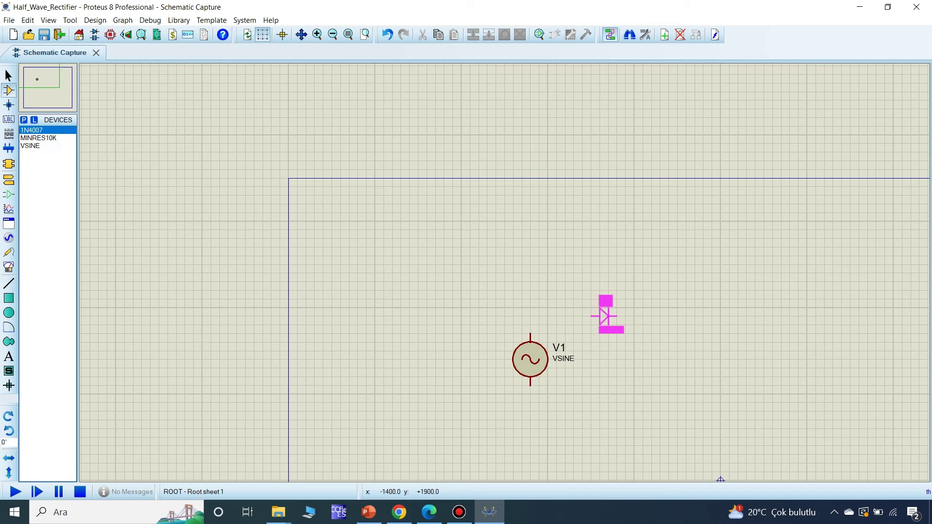
pyautogui.click(593, 317)
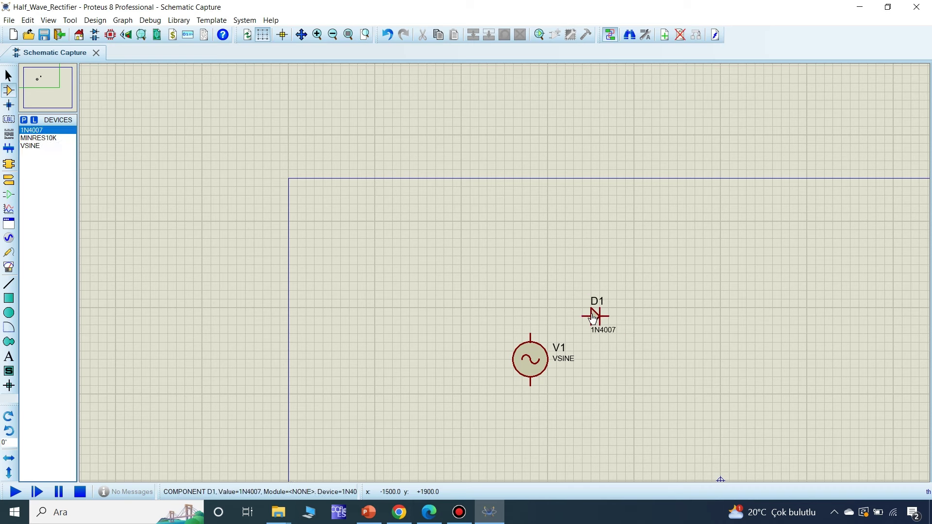
# Step: Place the MINRES10K resistor to the right of the diode and rotate it 90 degrees so it stands vertically
pyautogui.click(38, 138)
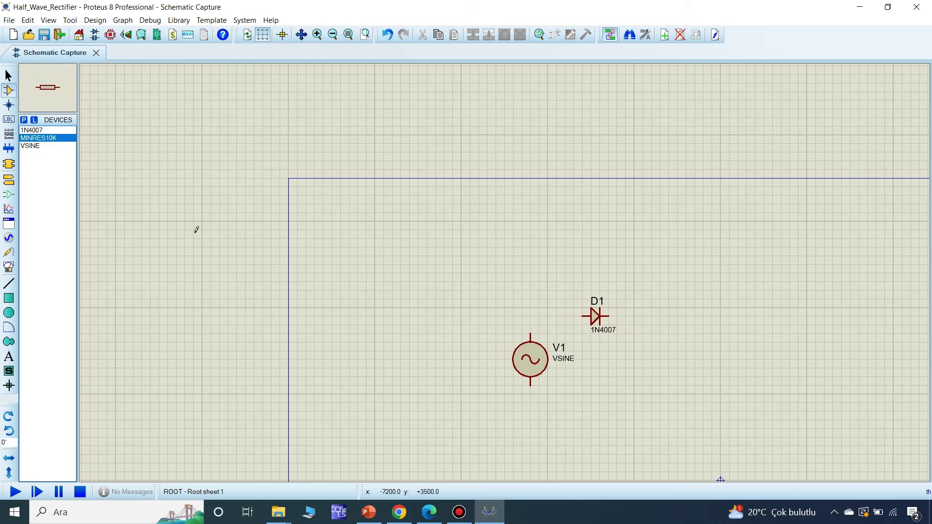
pyautogui.click(658, 350)
pyautogui.rightClick(661, 350)
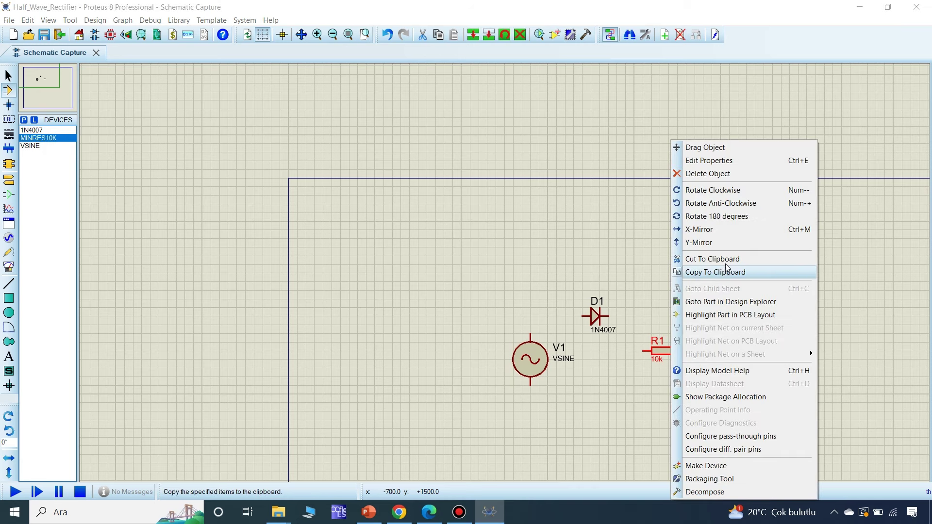
pyautogui.click(711, 203)
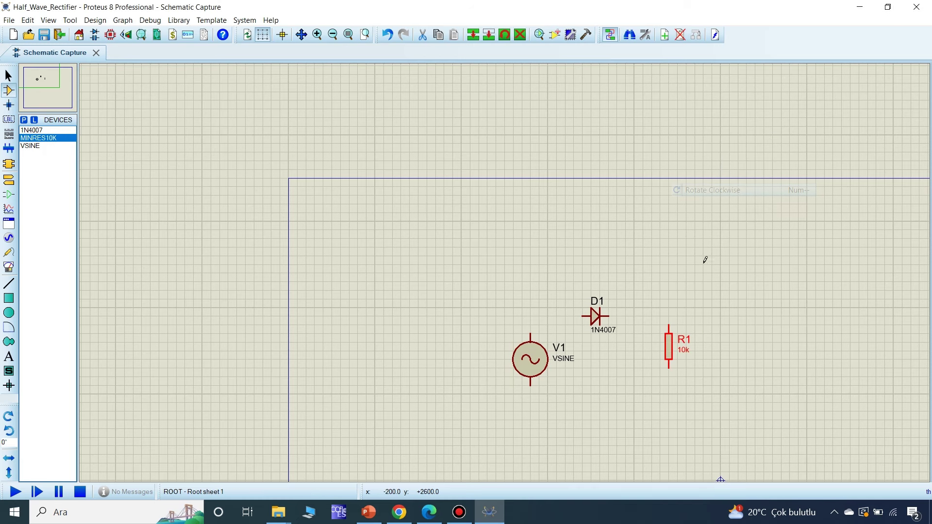
# Step: Wire the source, diode and resistor into a closed series loop, with the diode's anode on the source's upper terminal
pyautogui.click(583, 316)
pyautogui.click(530, 334)
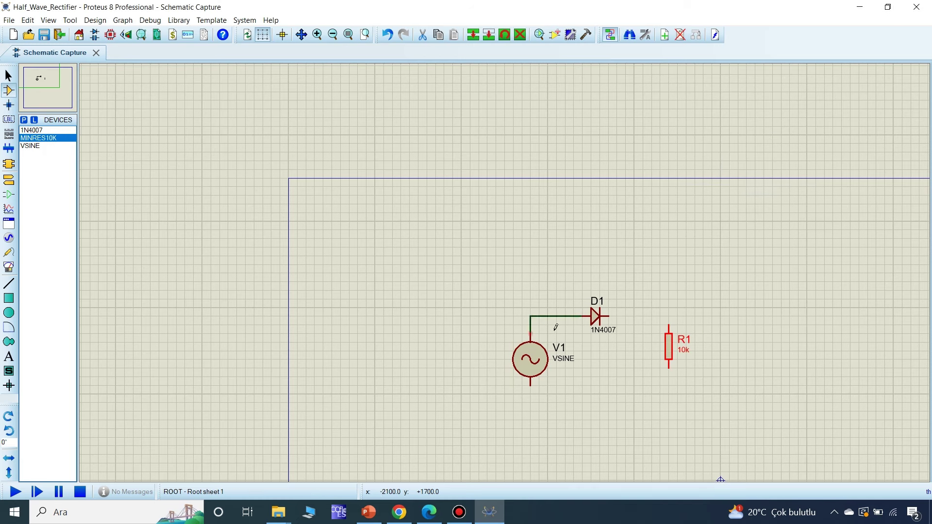
pyautogui.click(609, 316)
pyautogui.click(669, 326)
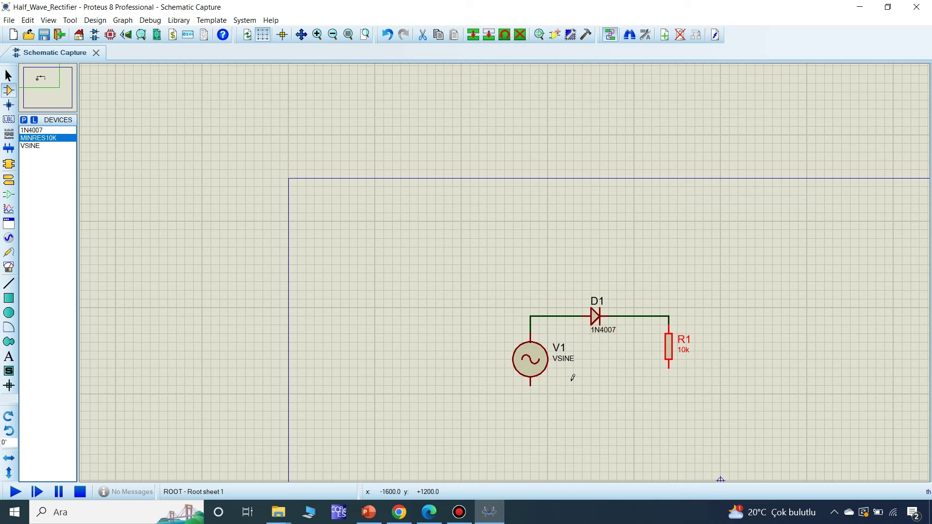
pyautogui.click(530, 385)
pyautogui.click(670, 370)
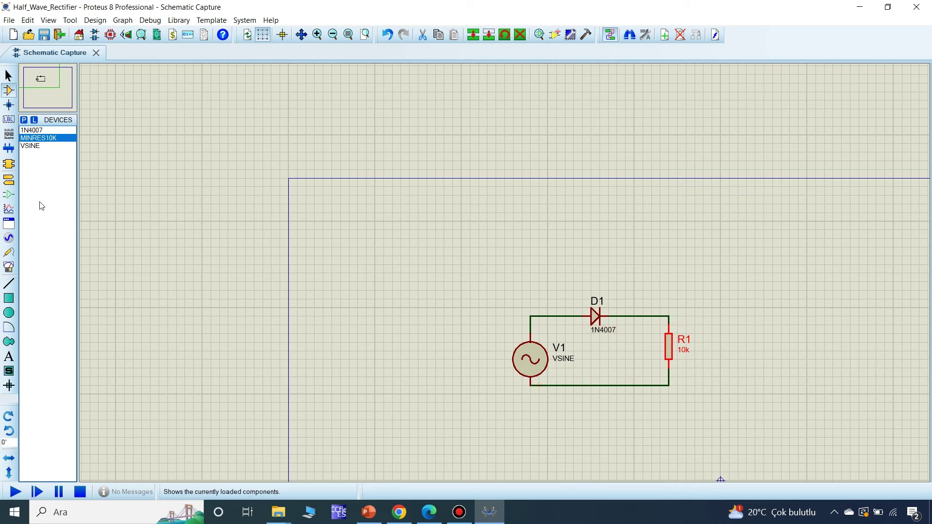
# Step: Place a ground terminal below the circuit and wire it to the lower wire between source and resistor
pyautogui.click(8, 180)
pyautogui.click(41, 170)
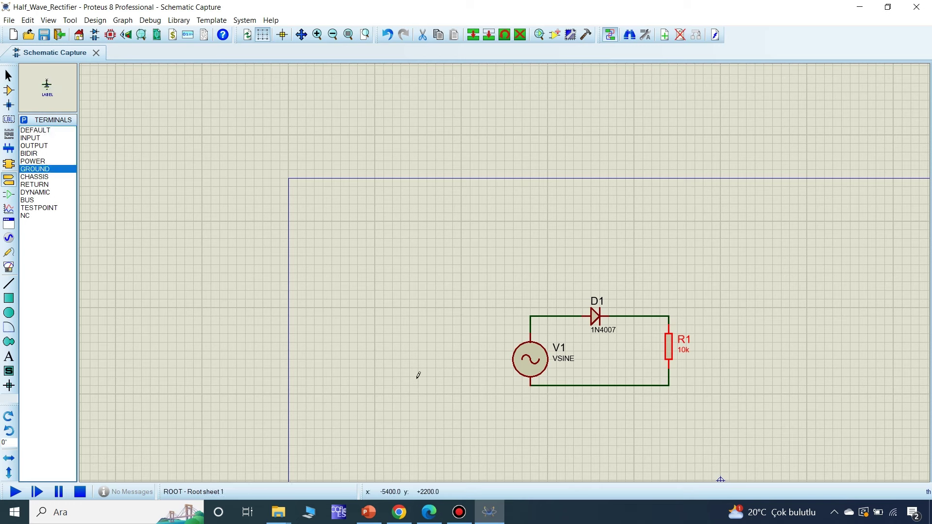
pyautogui.click(591, 404)
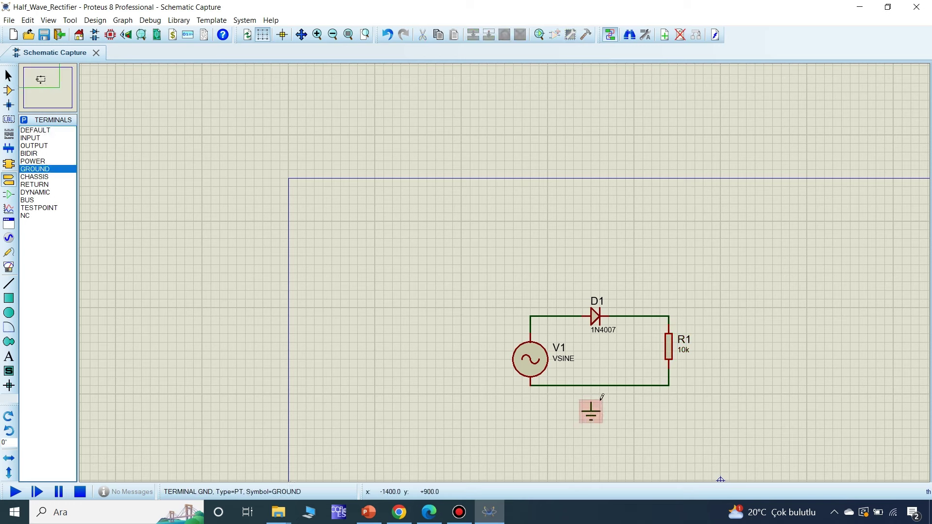
pyautogui.click(591, 403)
pyautogui.click(591, 386)
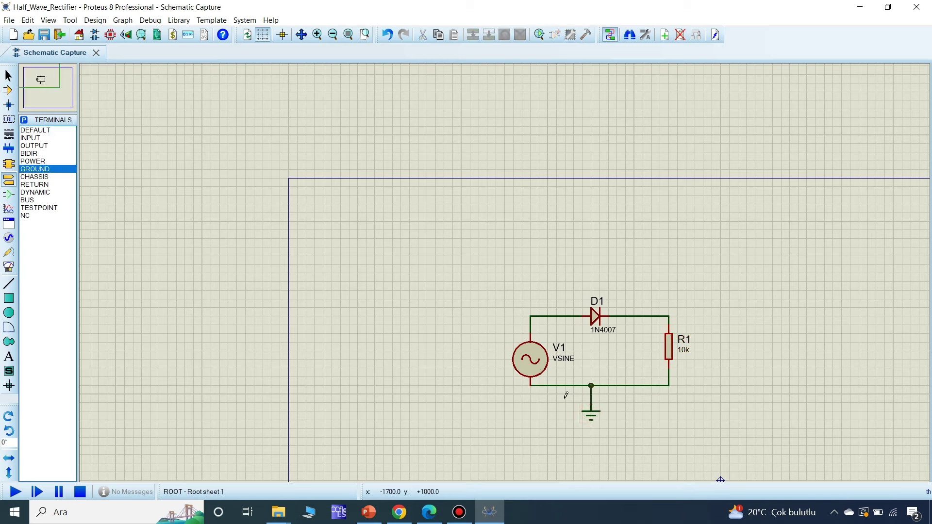
# Step: Set the sine source V1 to a DC offset of 0, an amplitude of 220 and a frequency of 50
pyautogui.doubleClick(520, 372)
pyautogui.doubleClick(403, 201)
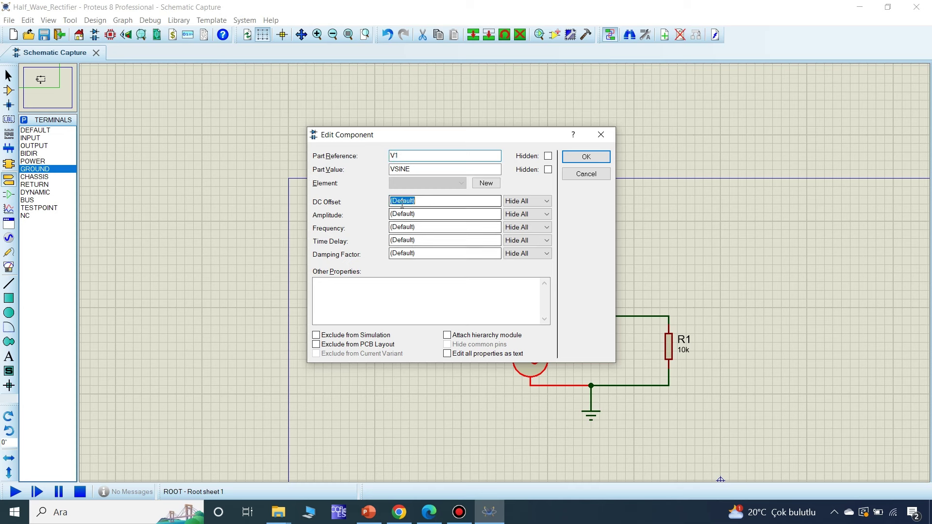
pyautogui.write('0')
pyautogui.doubleClick(405, 214)
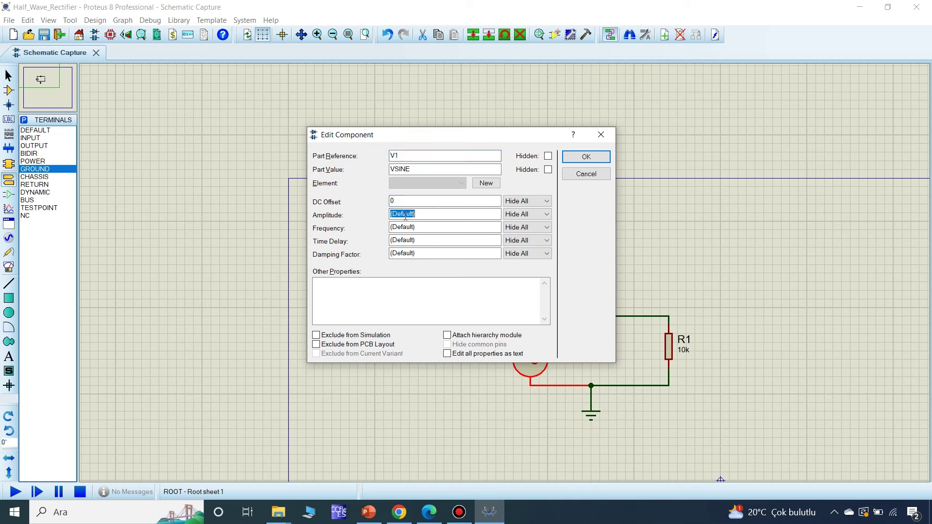
pyautogui.write('220')
pyautogui.doubleClick(407, 227)
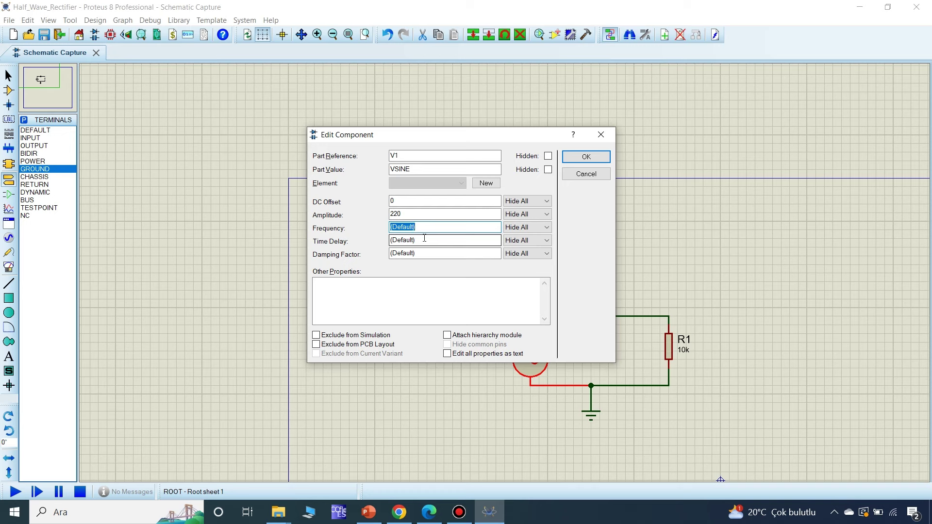
pyautogui.write('50')
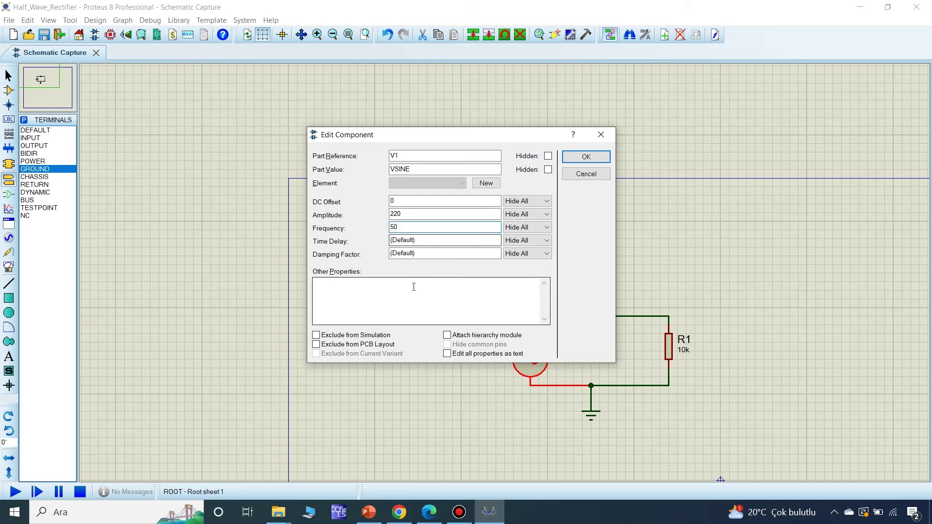
pyautogui.click(578, 174)
pyautogui.click(493, 279)
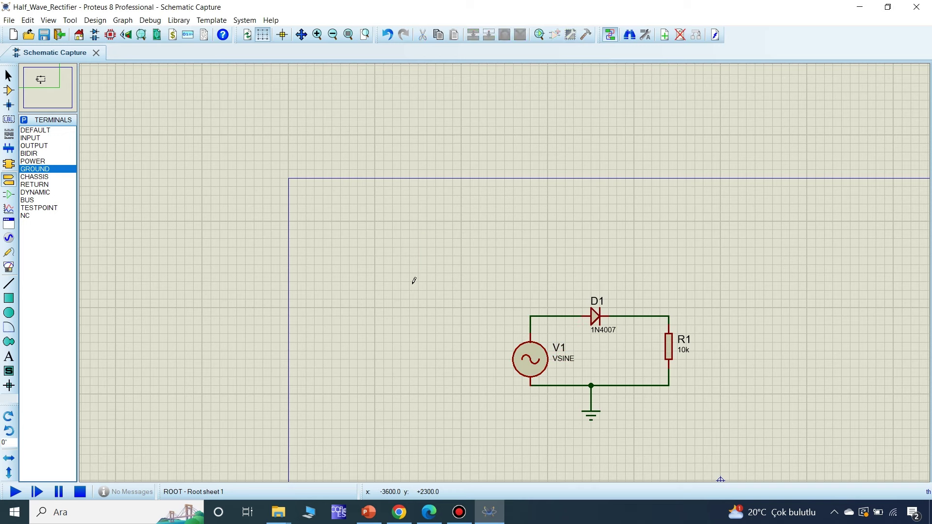
# Step: Place an oscilloscope to the right of resistor R1 and wire its channel A to the diode-resistor junction
pyautogui.click(8, 267)
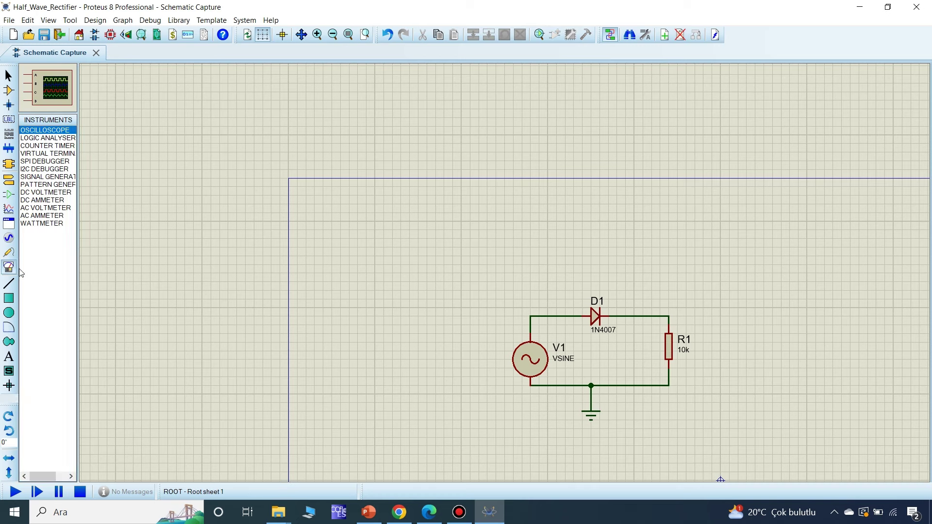
pyautogui.click(688, 357)
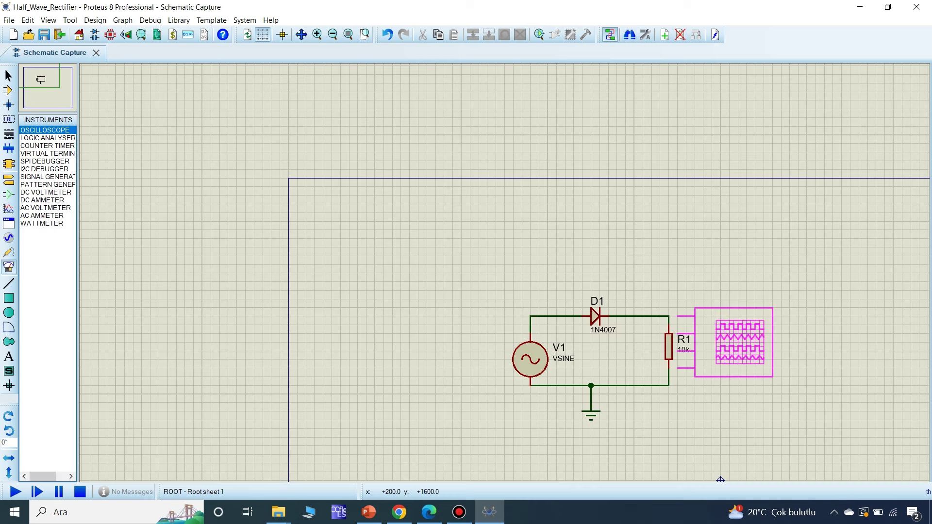
pyautogui.click(769, 342)
pyautogui.click(721, 317)
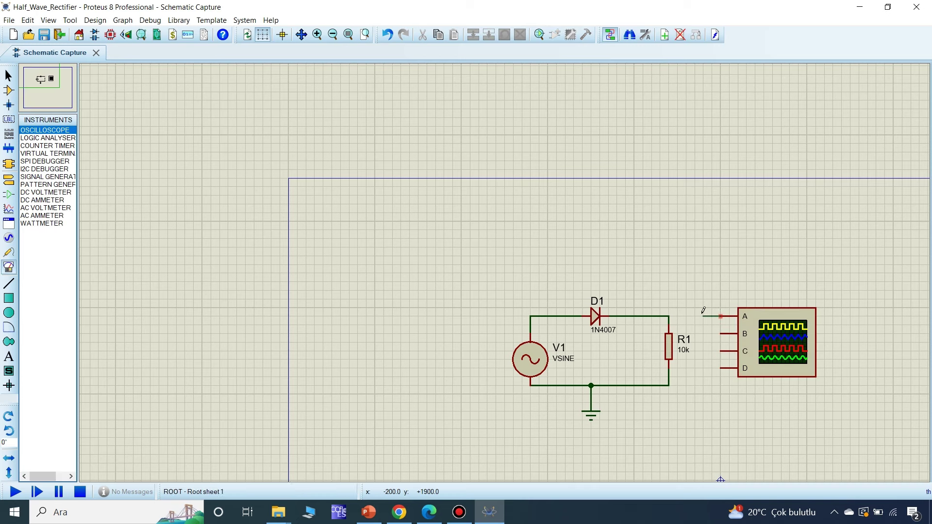
pyautogui.click(669, 316)
# Step: Run the simulation and scale the oscilloscope to 20 V on channel A, with a 2 ms timebase and horizontal position 20
pyautogui.click(16, 492)
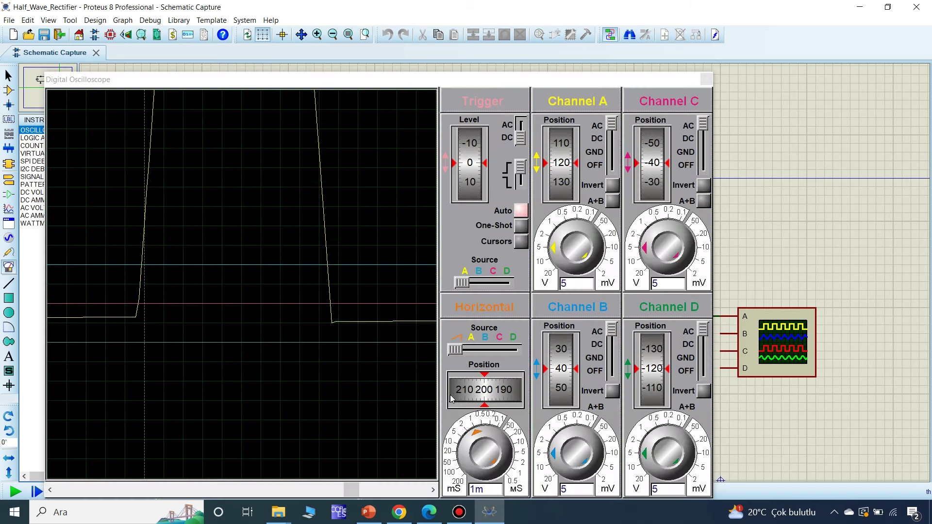
pyautogui.click(556, 251)
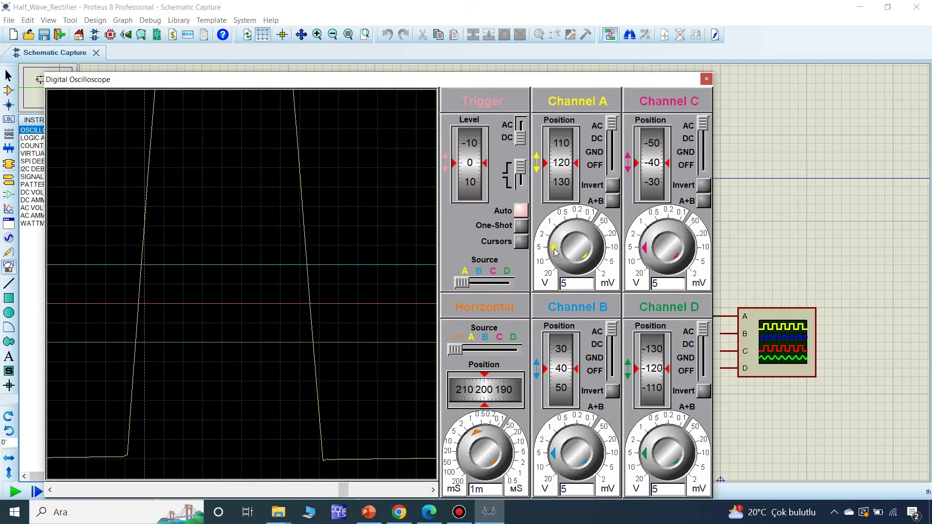
pyautogui.click(556, 251)
pyautogui.click(556, 251)
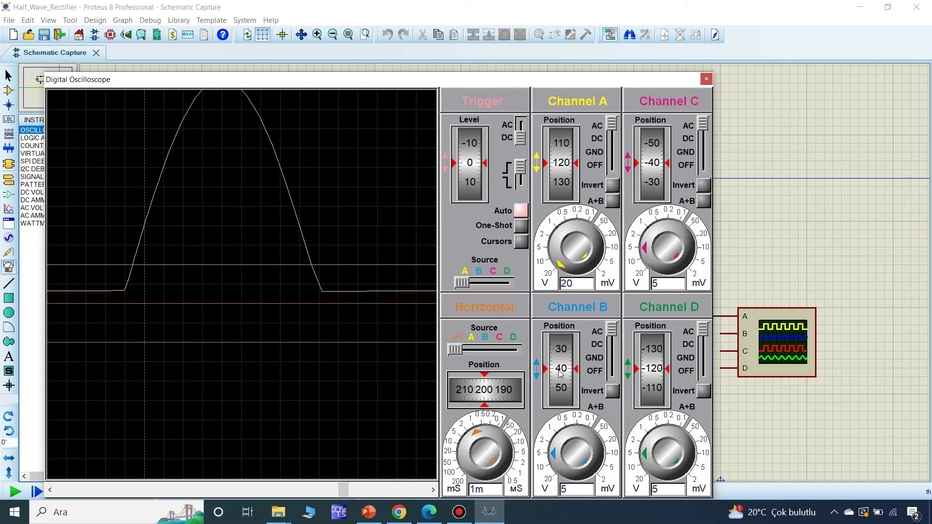
pyautogui.click(479, 437)
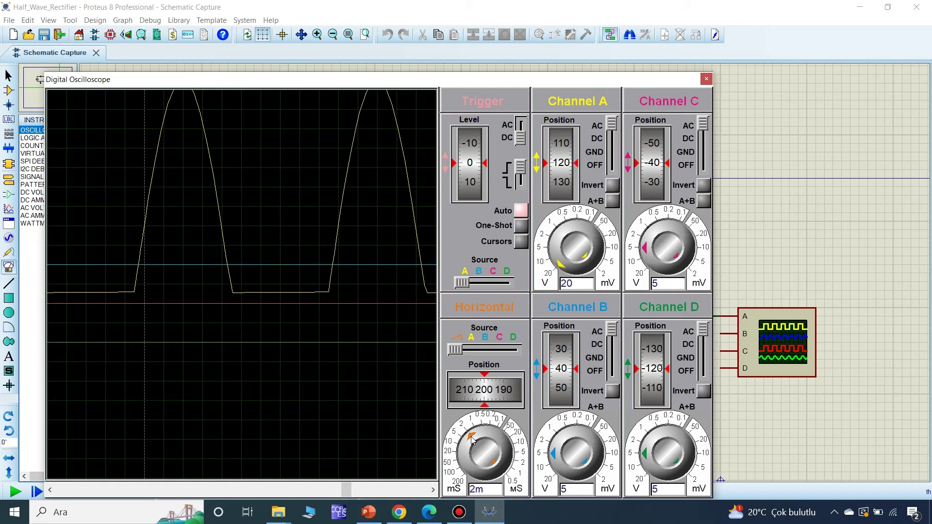
pyautogui.moveTo(515, 399); pyautogui.dragTo(462, 409)
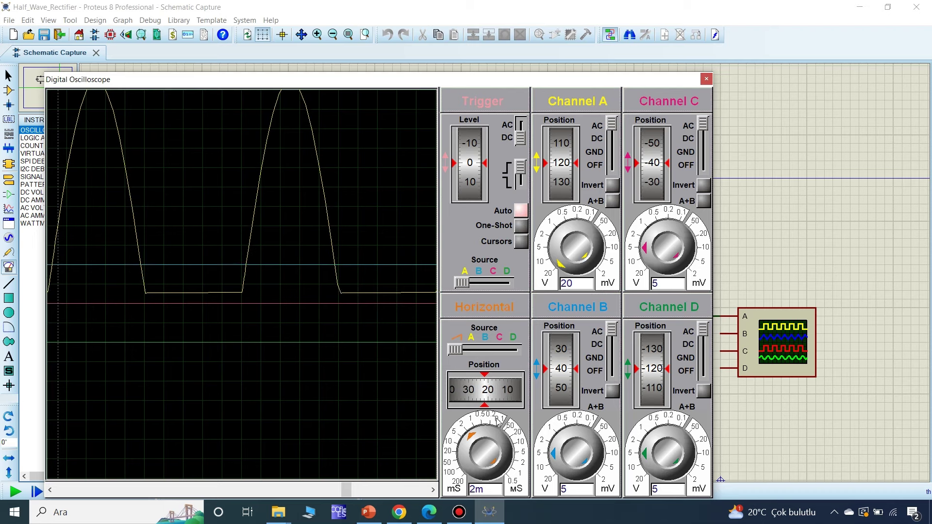
# Step: Set the oscilloscope's timebase to 1 ms, its horizontal position to 50 and channel A's vertical position to 40
pyautogui.click(476, 440)
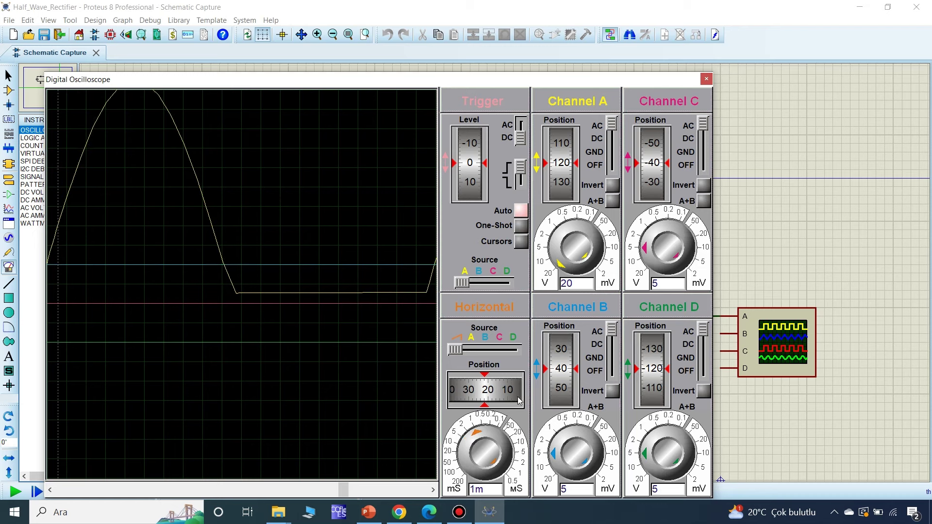
pyautogui.moveTo(520, 401); pyautogui.dragTo(508, 395)
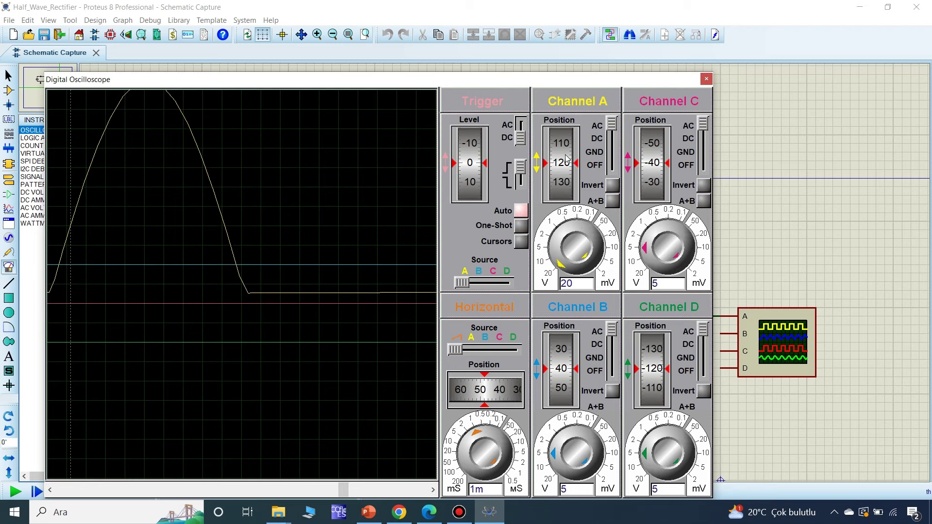
pyautogui.moveTo(566, 158); pyautogui.dragTo(571, 177)
# Step: Turn off oscilloscope channels B, C and D, and set the timebase to 2 ms with horizontal position 20
pyautogui.click(708, 168)
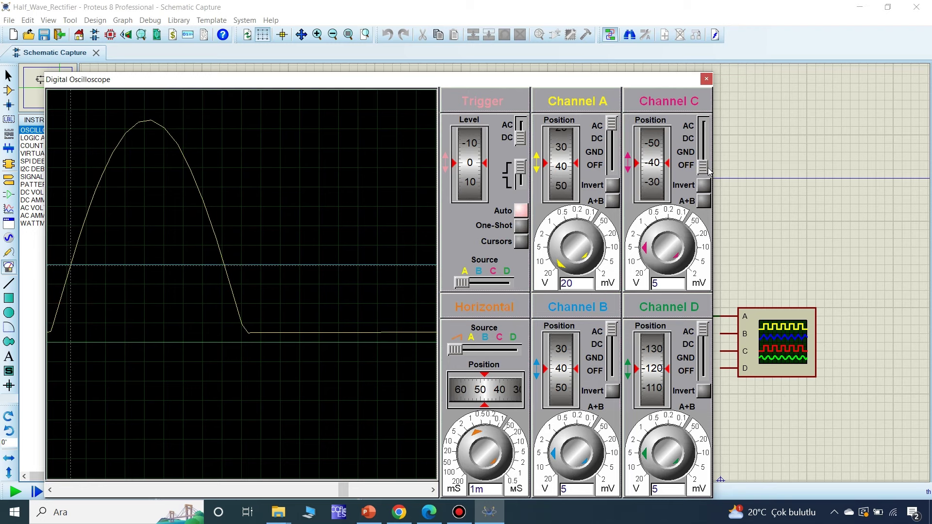
pyautogui.click(705, 374)
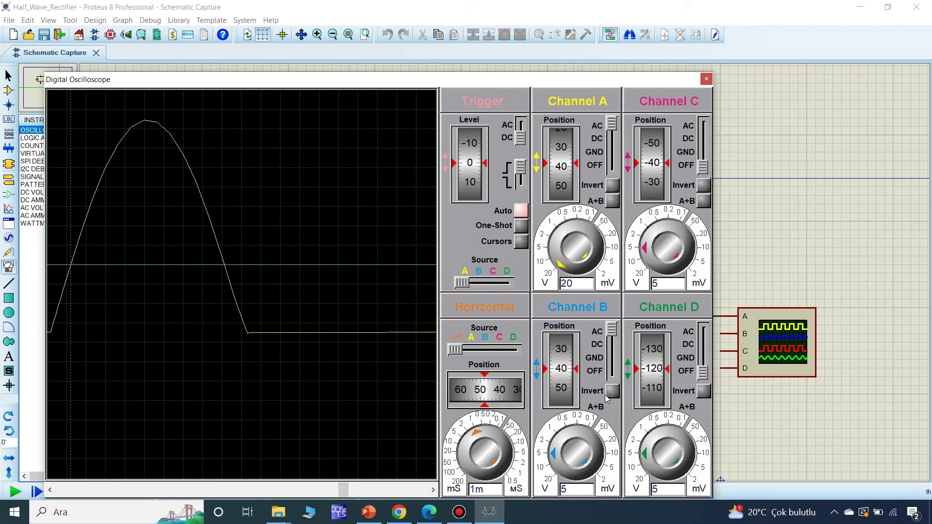
pyautogui.click(613, 377)
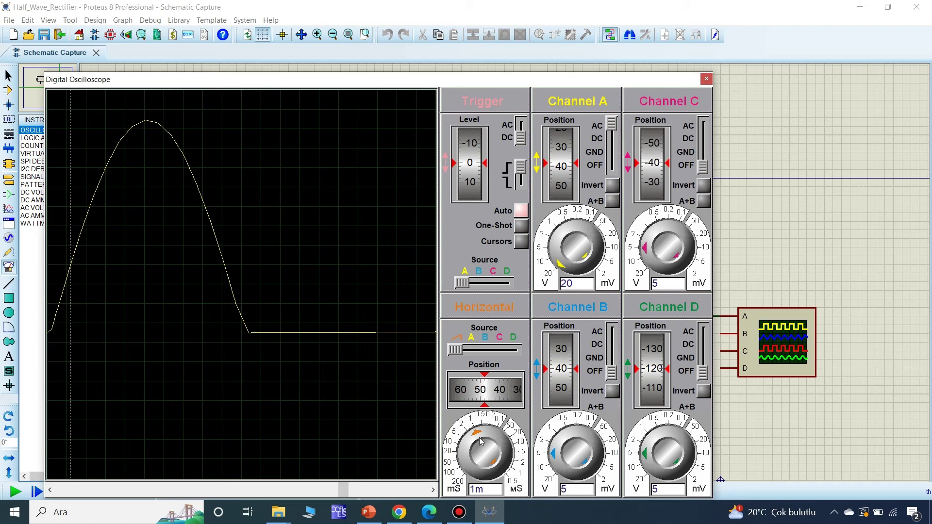
pyautogui.moveTo(478, 437); pyautogui.dragTo(475, 439)
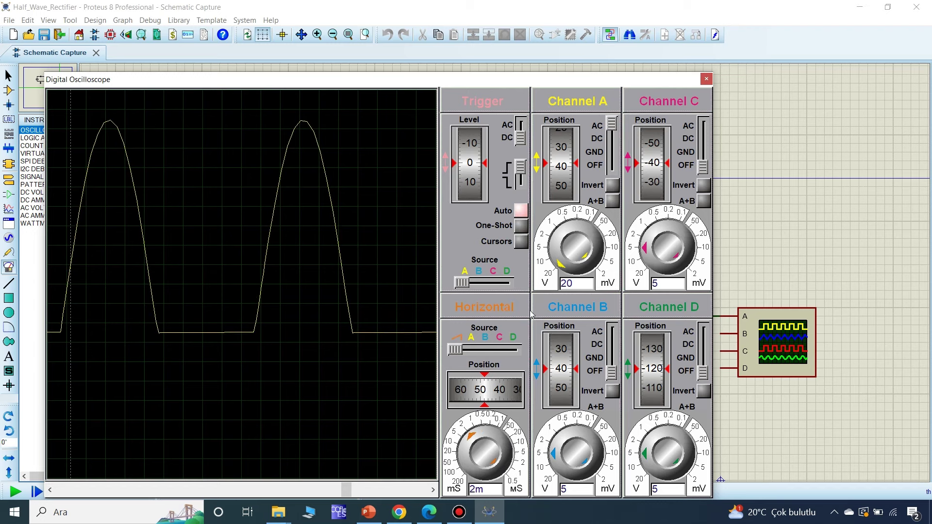
pyautogui.scroll(-6, 488, 386)
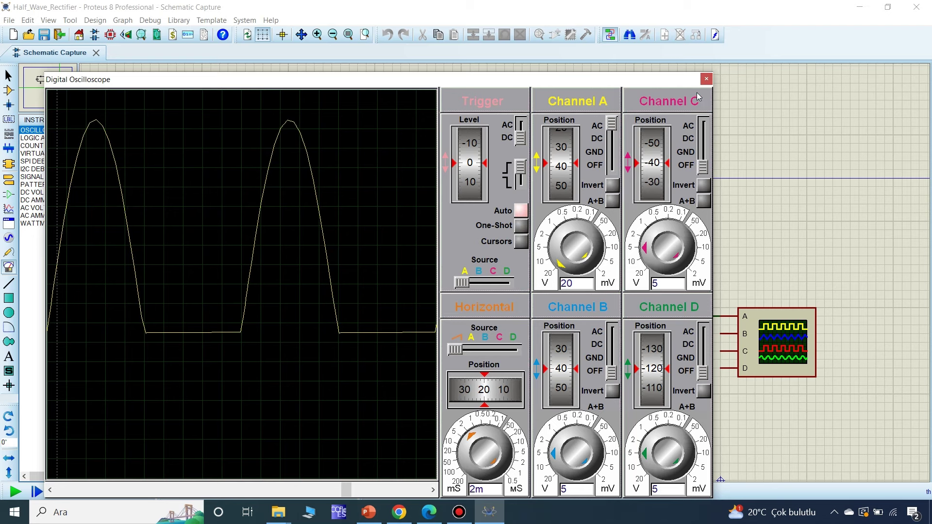
# Step: Stop the simulation and delete the oscilloscope from the schematic
pyautogui.click(707, 78)
pyautogui.click(80, 492)
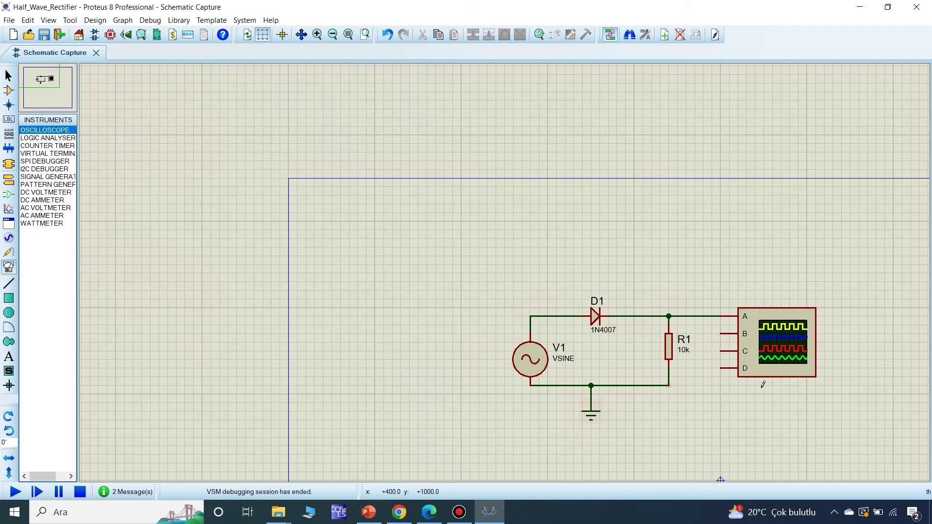
pyautogui.click(796, 352)
pyautogui.press('Delete')
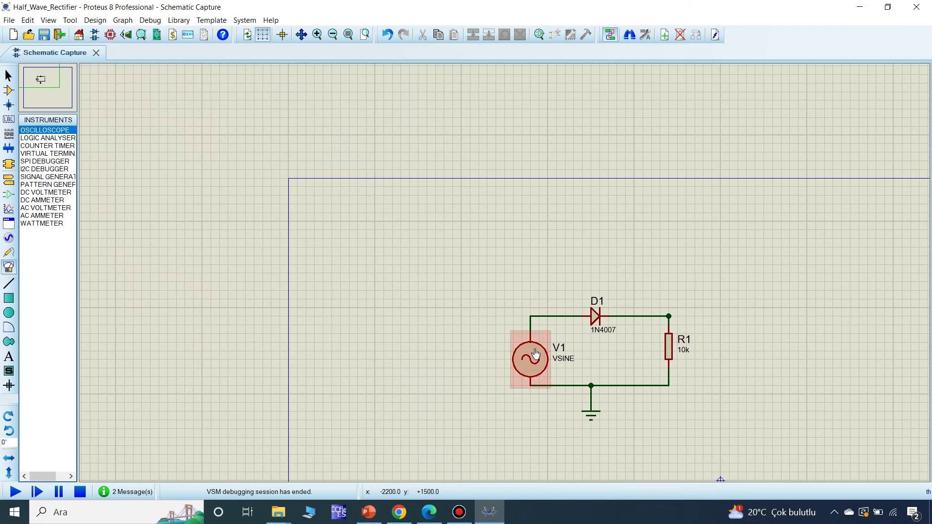
# Step: Place a voltage probe above resistor R1 and wire it to the diode-resistor junction
pyautogui.click(9, 179)
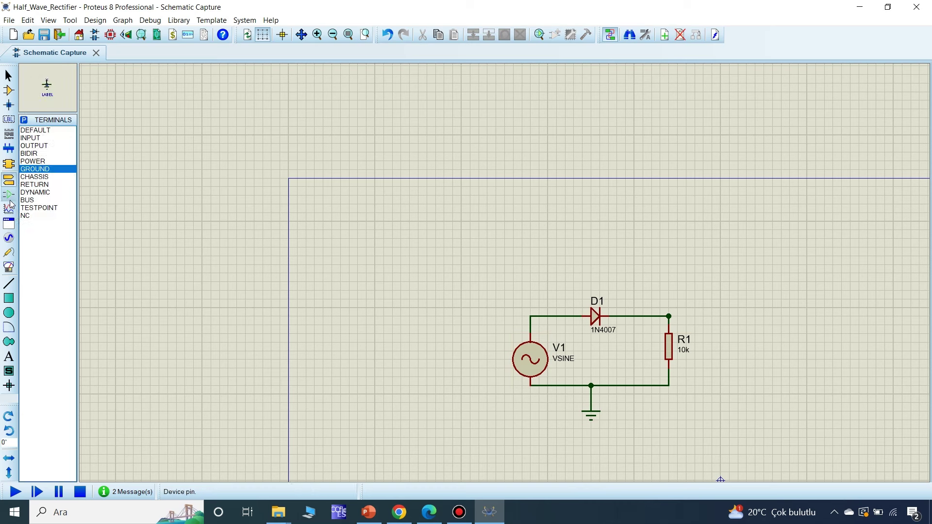
pyautogui.click(8, 253)
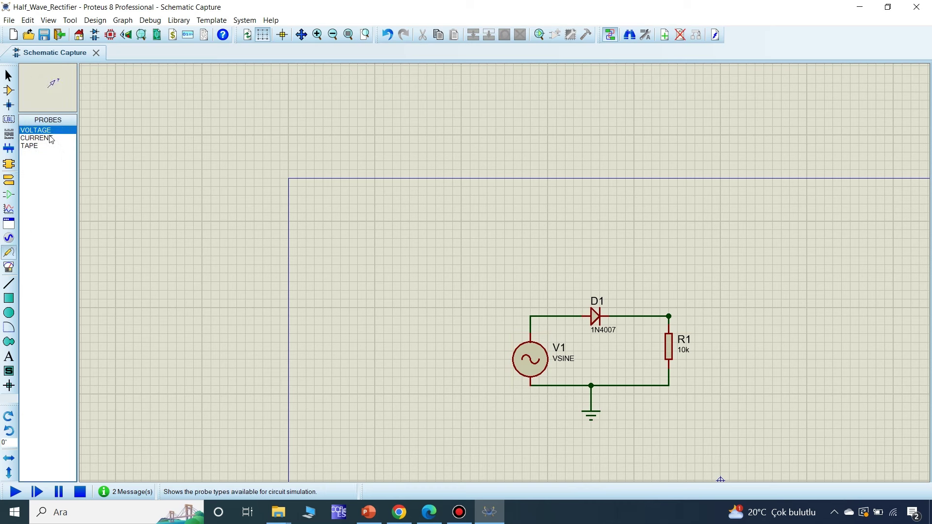
pyautogui.click(679, 290)
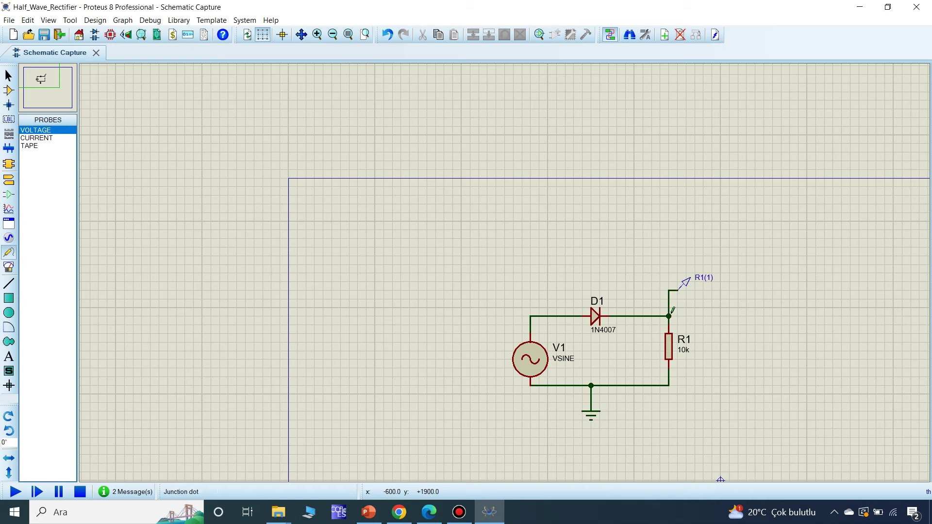
# Step: Place a wide analogue graph below the rectifier circuit
pyautogui.click(8, 237)
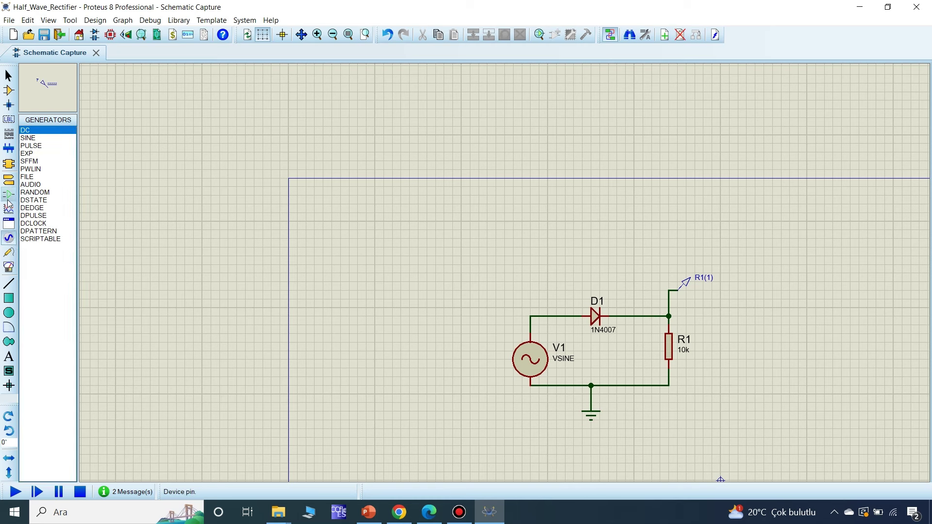
pyautogui.click(9, 182)
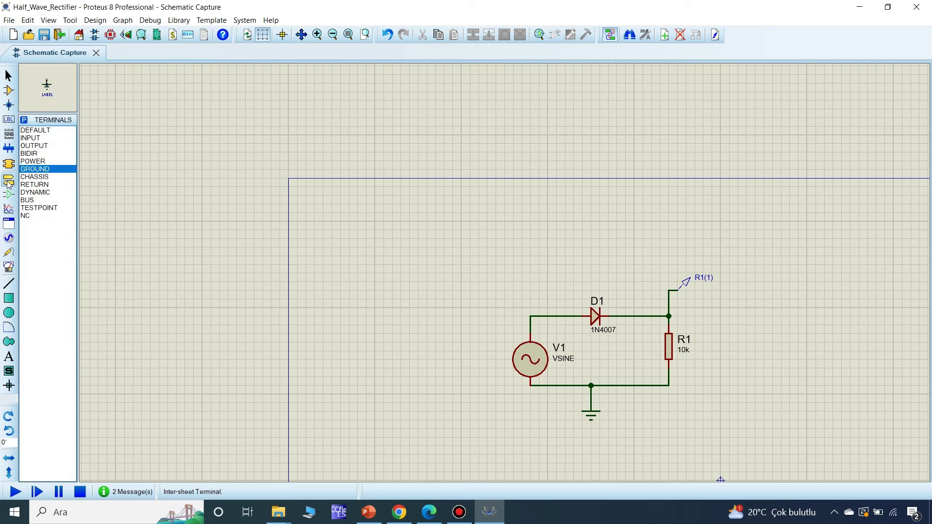
pyautogui.click(9, 209)
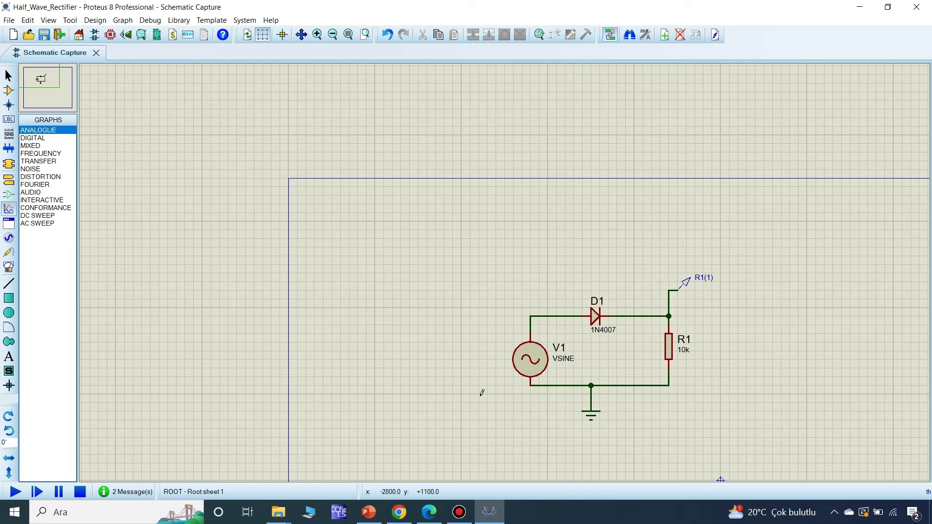
pyautogui.scroll(-3, 495, 395)
pyautogui.scroll(1, 507, 270)
pyautogui.scroll(1, 506, 270)
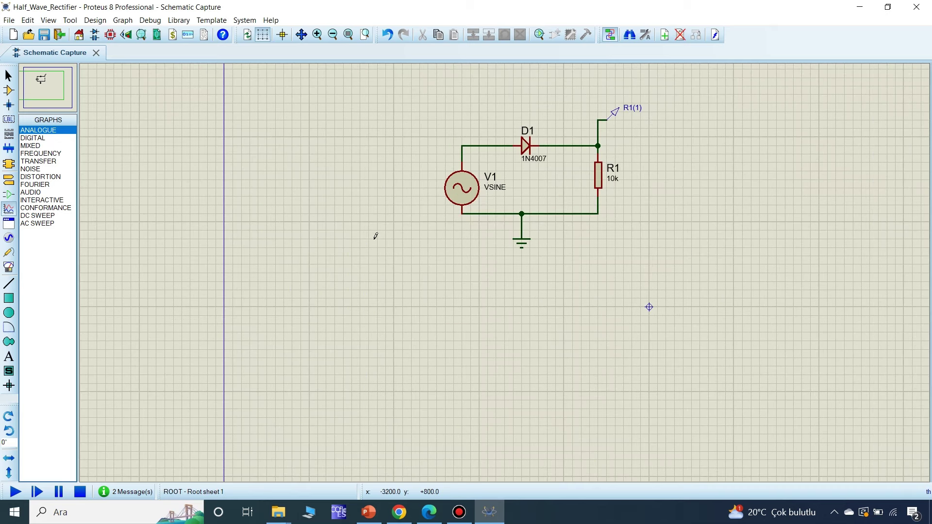
pyautogui.moveTo(369, 238); pyautogui.dragTo(861, 384)
pyautogui.click(636, 246)
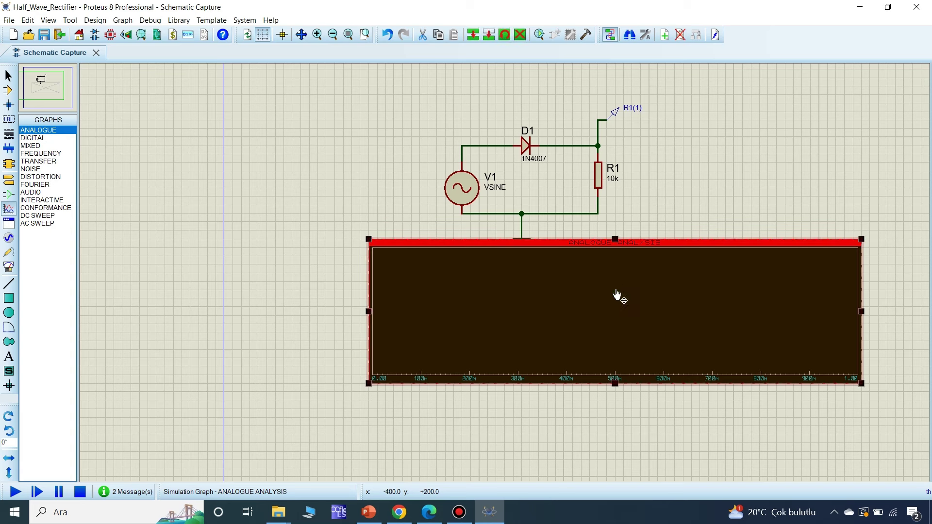
pyautogui.click(611, 244)
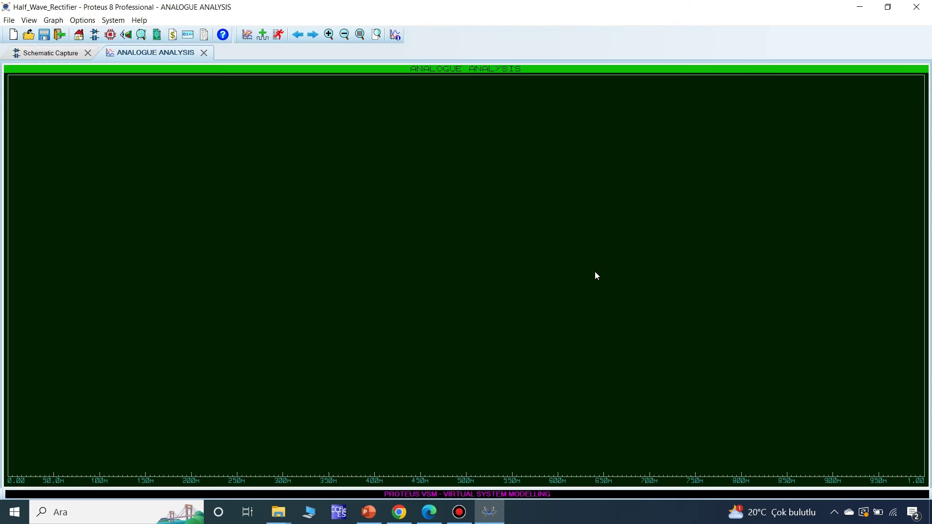
pyautogui.click(477, 78)
pyautogui.click(917, 7)
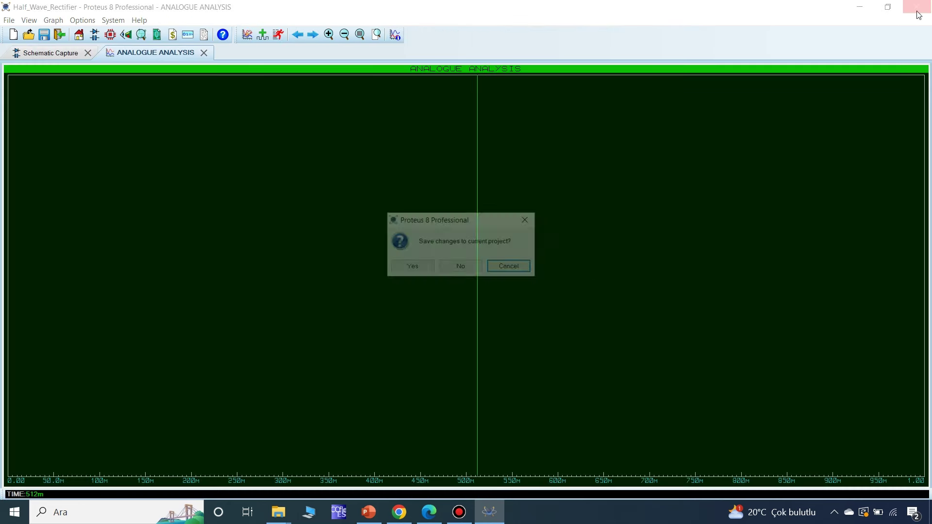
pyautogui.click(508, 267)
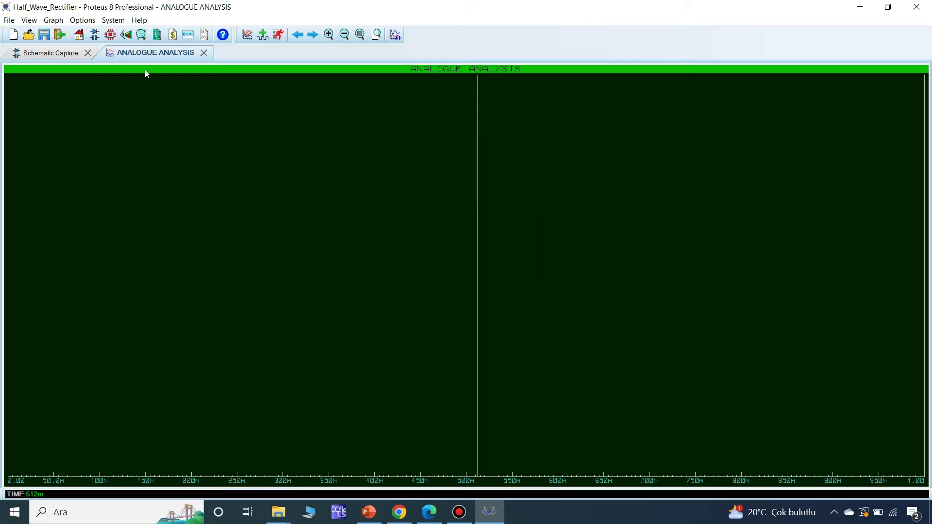
pyautogui.click(204, 52)
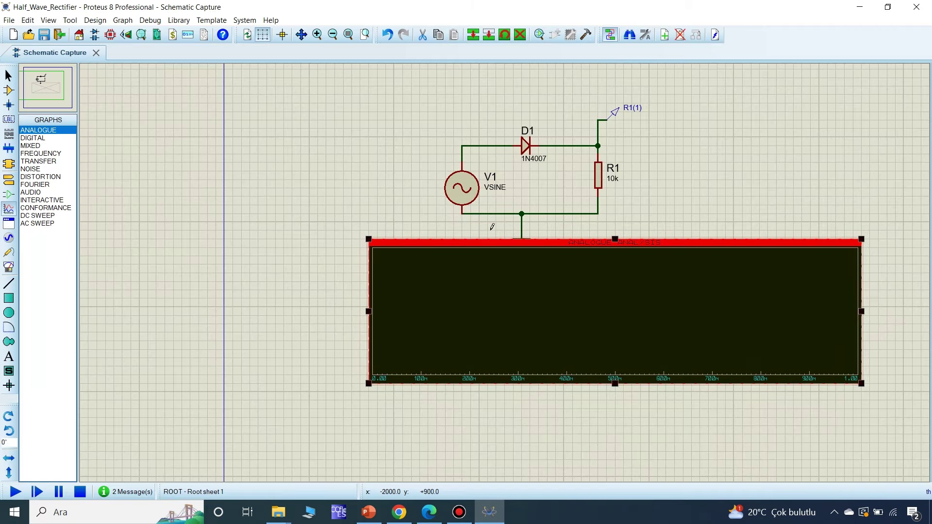
# Step: Move the analogue graph slightly down and to the left so it clears the ground symbol
pyautogui.moveTo(536, 251); pyautogui.dragTo(521, 259)
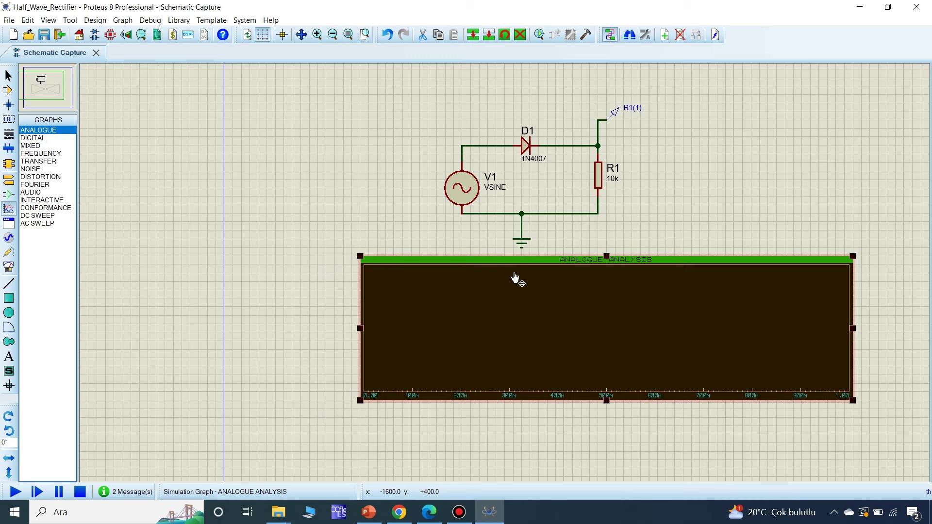
pyautogui.click(517, 258)
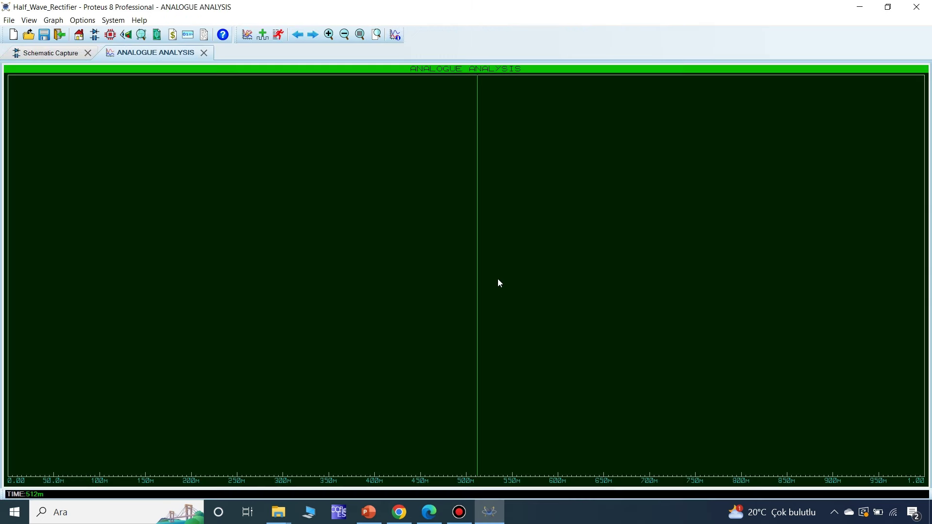
pyautogui.click(203, 52)
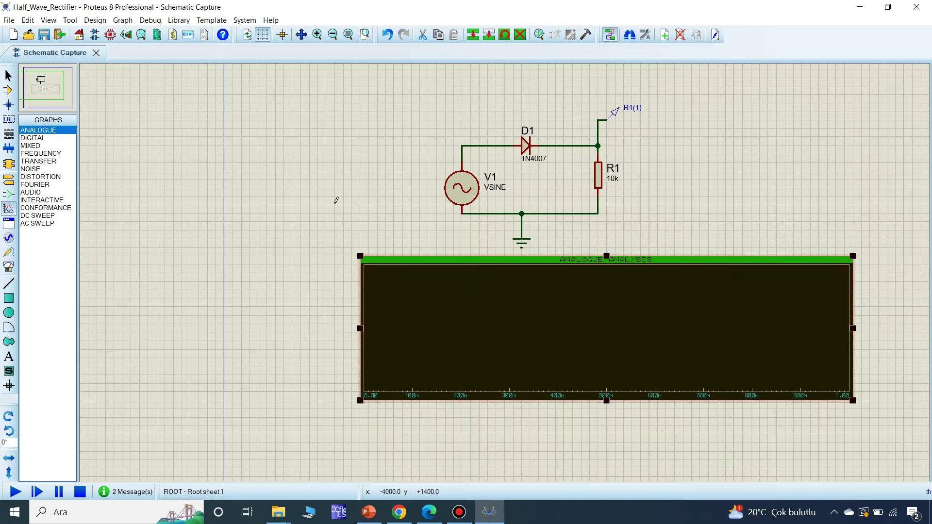
# Step: Add the R1(1) voltage probe to the analogue graph as a trace
pyautogui.click(617, 110)
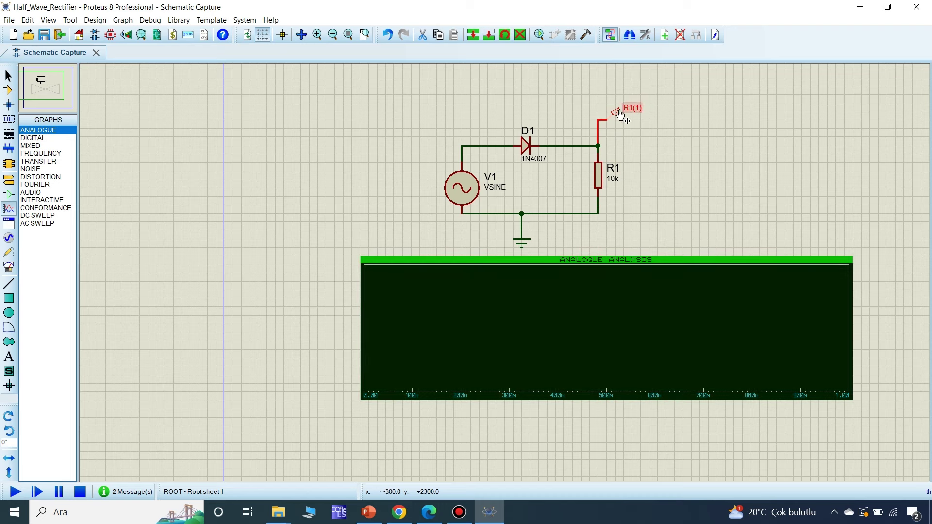
pyautogui.moveTo(619, 113)
pyautogui.mouseDown()
pyautogui.moveTo(634, 141)
pyautogui.moveTo(449, 243)
pyautogui.moveTo(398, 291)
pyautogui.mouseUp()
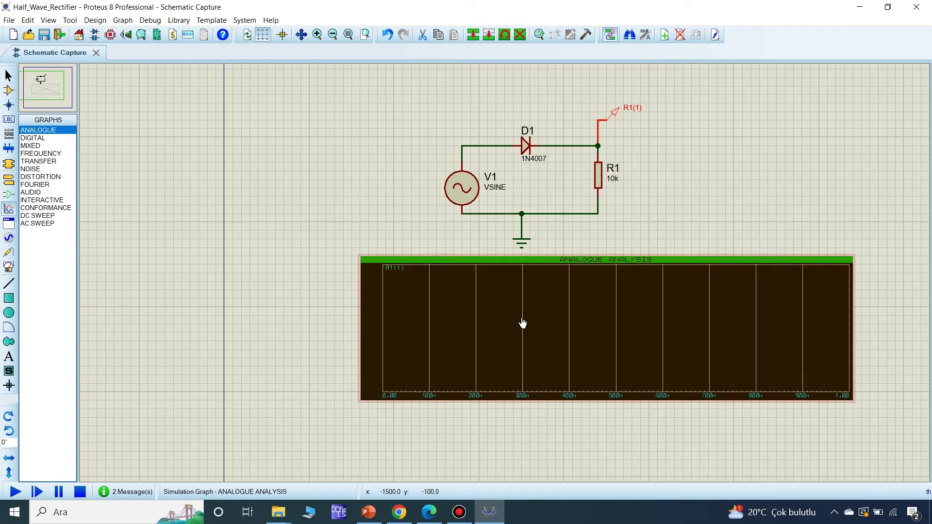
# Step: Set the analogue graph's stop time to 20m and simulate the graph
pyautogui.rightClick(526, 318)
pyautogui.click(563, 85)
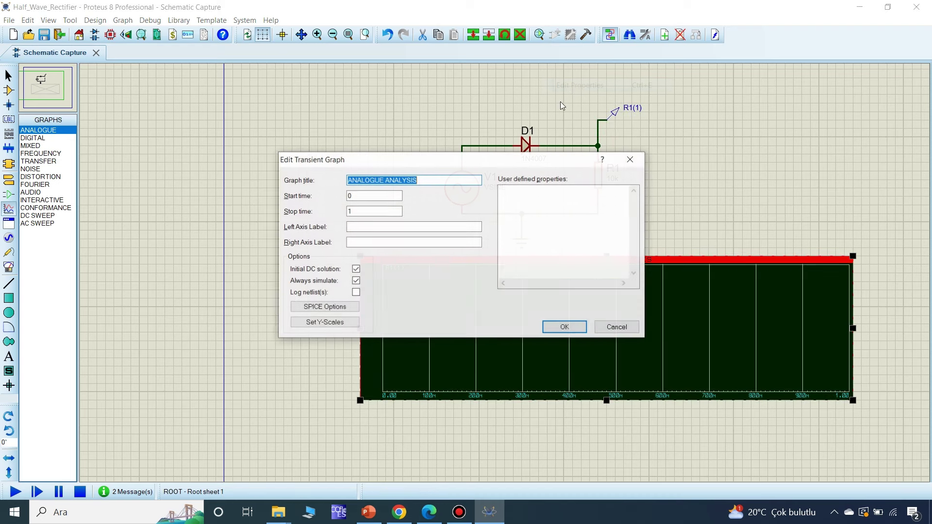
pyautogui.press('Tab')
pyautogui.press('Tab')
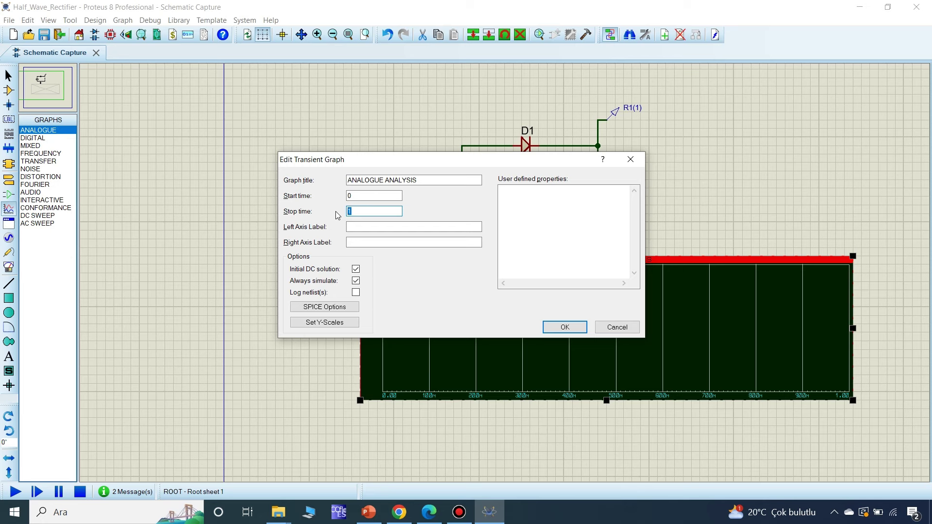
pyautogui.write('20m')
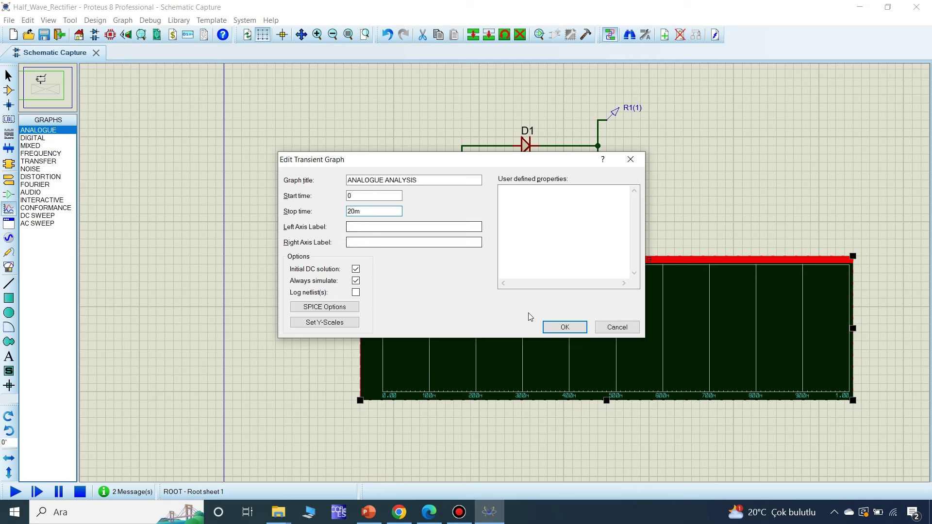
pyautogui.click(564, 327)
pyautogui.rightClick(422, 343)
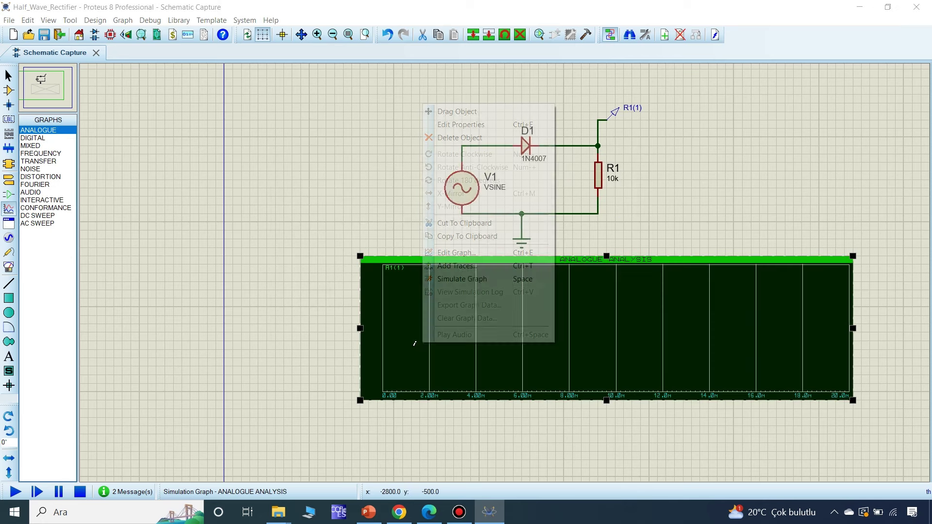
pyautogui.click(479, 282)
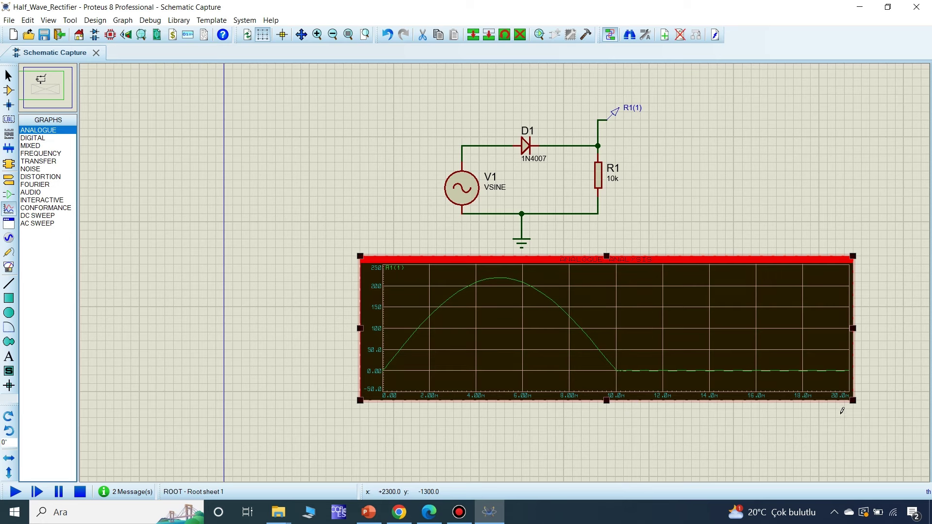
# Step: Change the analogue graph's stop time to 40m and simulate the graph again
pyautogui.rightClick(621, 331)
pyautogui.click(661, 100)
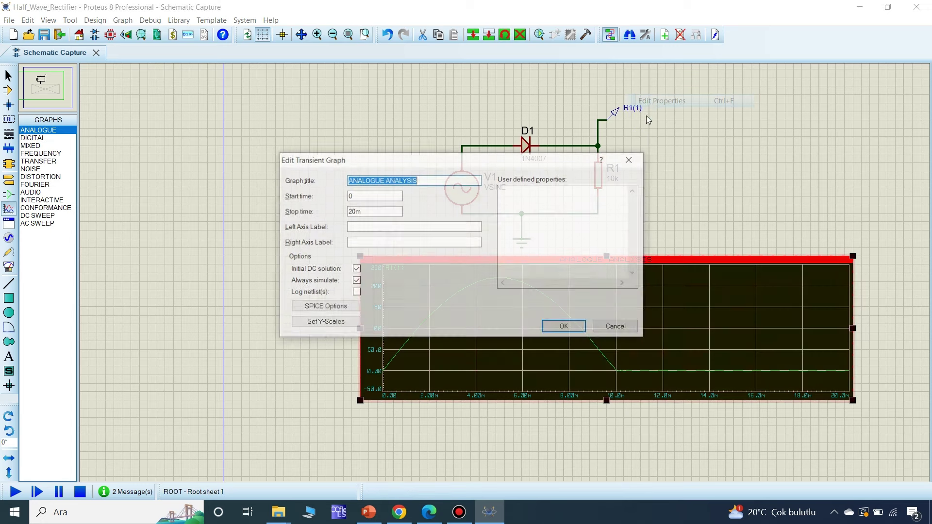
pyautogui.moveTo(355, 212); pyautogui.dragTo(342, 212)
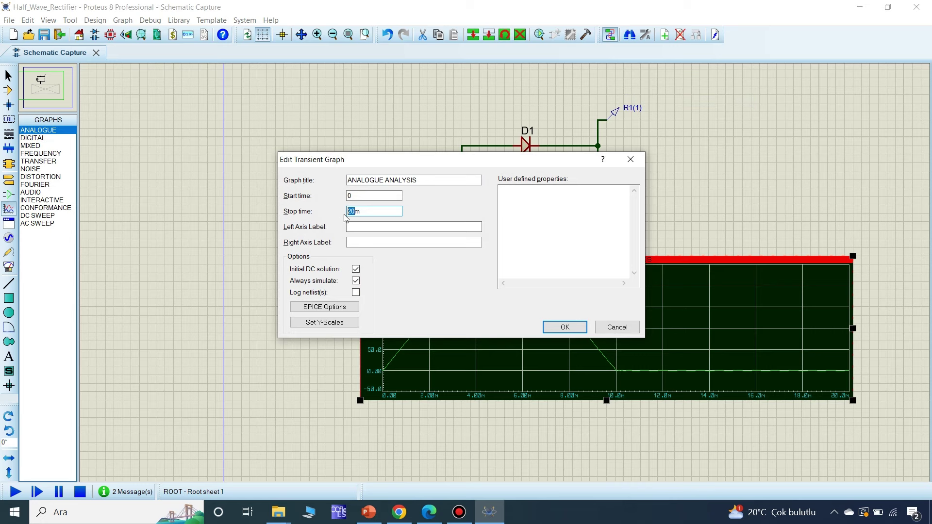
pyautogui.write('40')
pyautogui.press('Return')
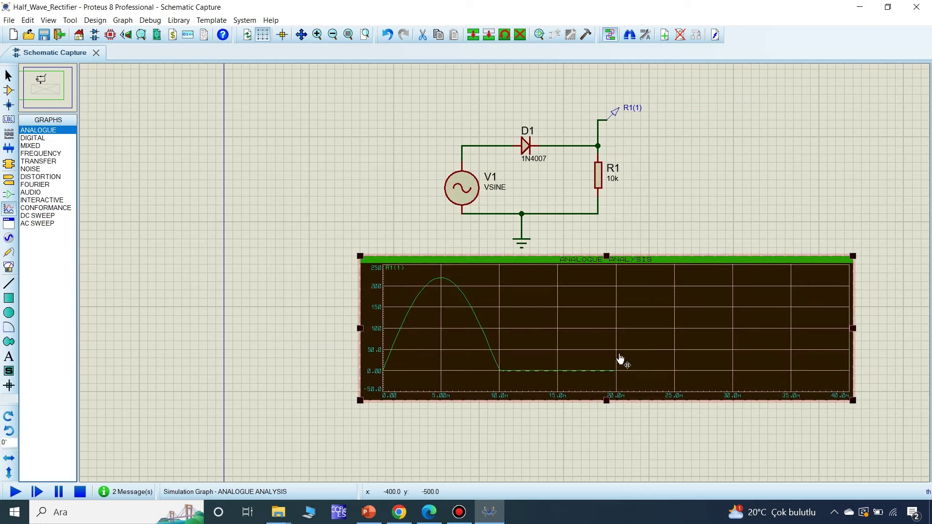
pyautogui.rightClick(646, 349)
pyautogui.click(699, 287)
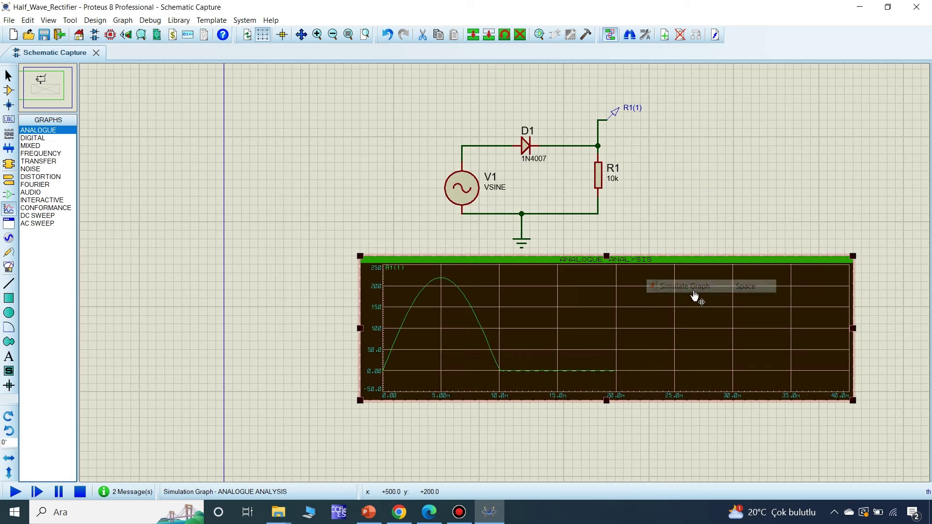
# Step: Extend the analogue graph's stop time to 60m and rerun the graph simulation
pyautogui.rightClick(667, 374)
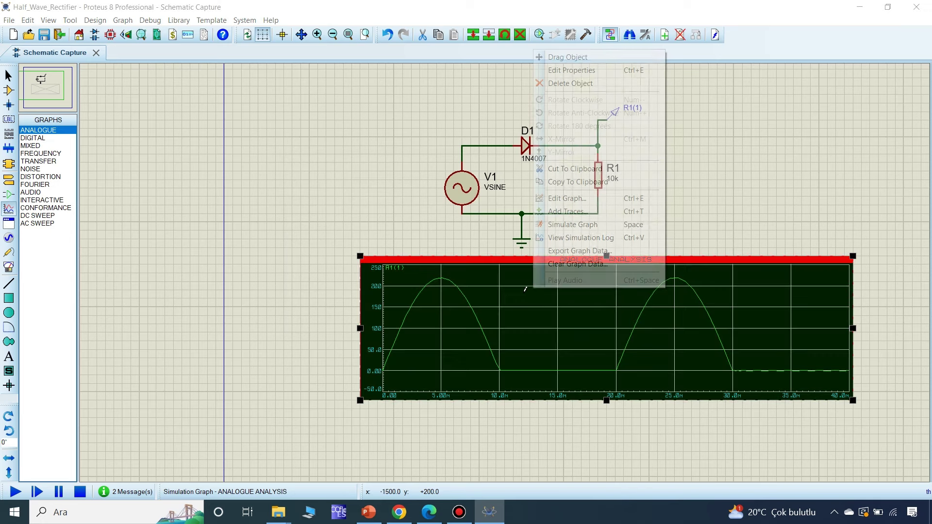
pyautogui.click(560, 74)
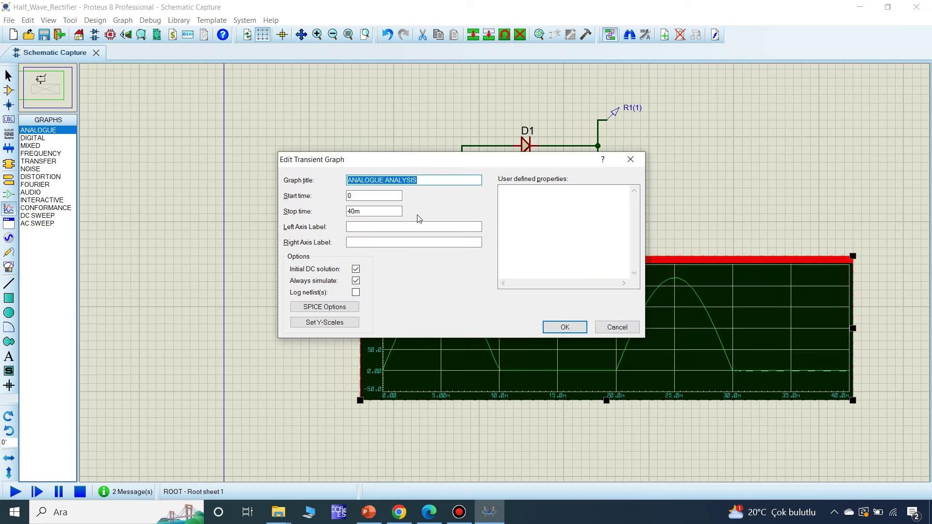
pyautogui.moveTo(352, 211); pyautogui.dragTo(342, 214)
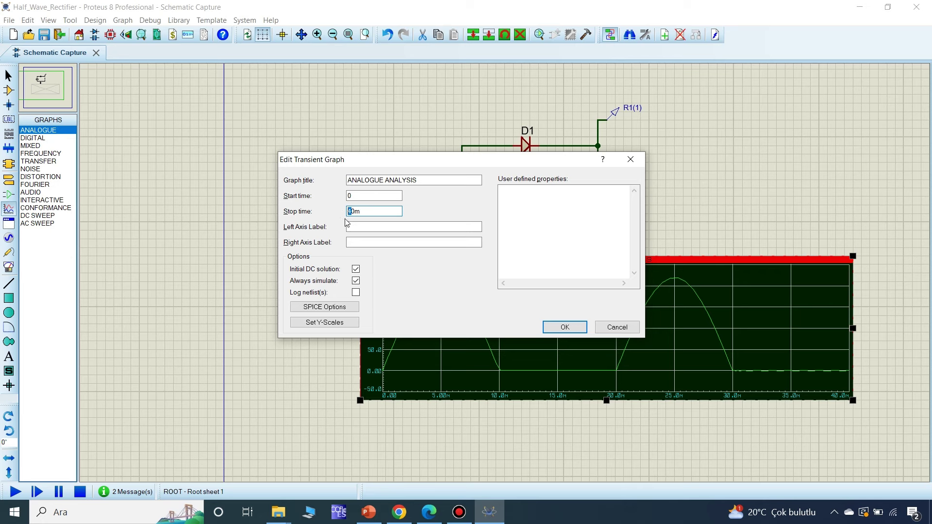
pyautogui.press('Return')
pyautogui.rightClick(542, 311)
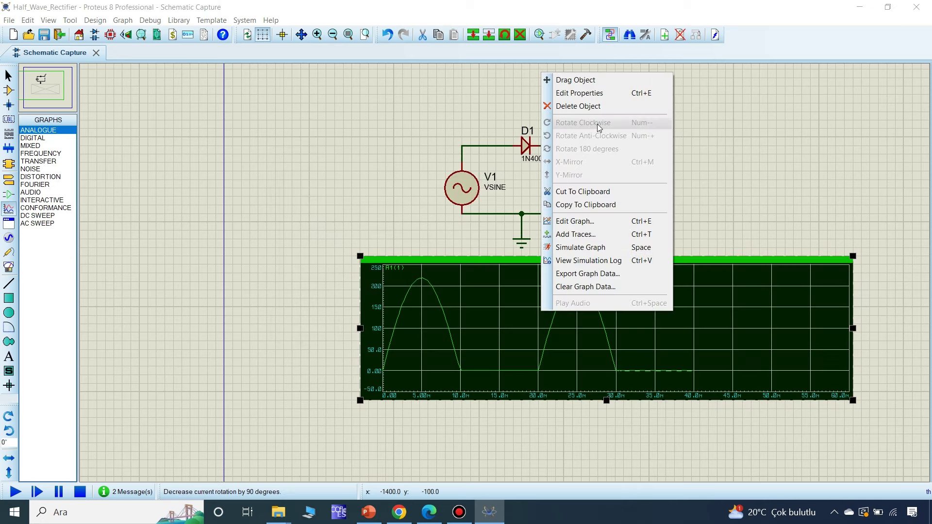
pyautogui.click(573, 248)
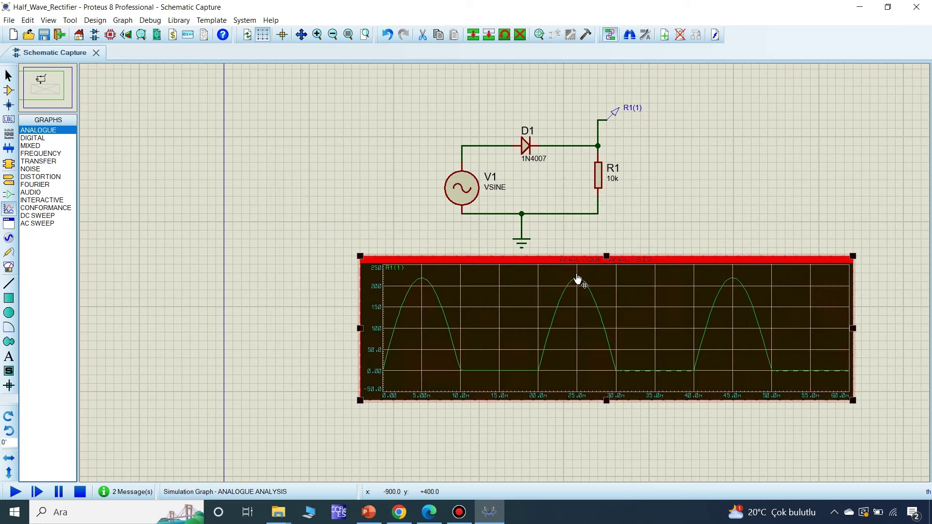
# Step: Increase the analogue graph's stop time to 80m and simulate the graph once more
pyautogui.doubleClick(640, 308)
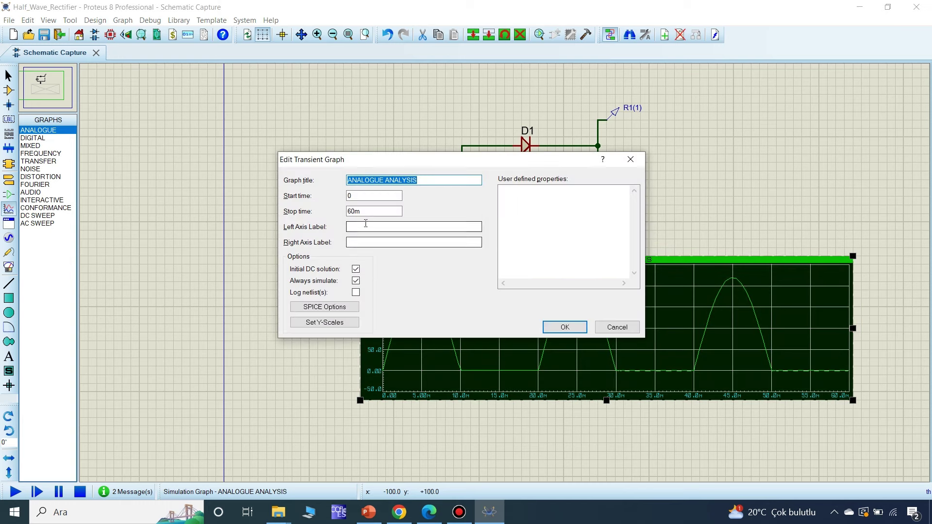
pyautogui.click(350, 212)
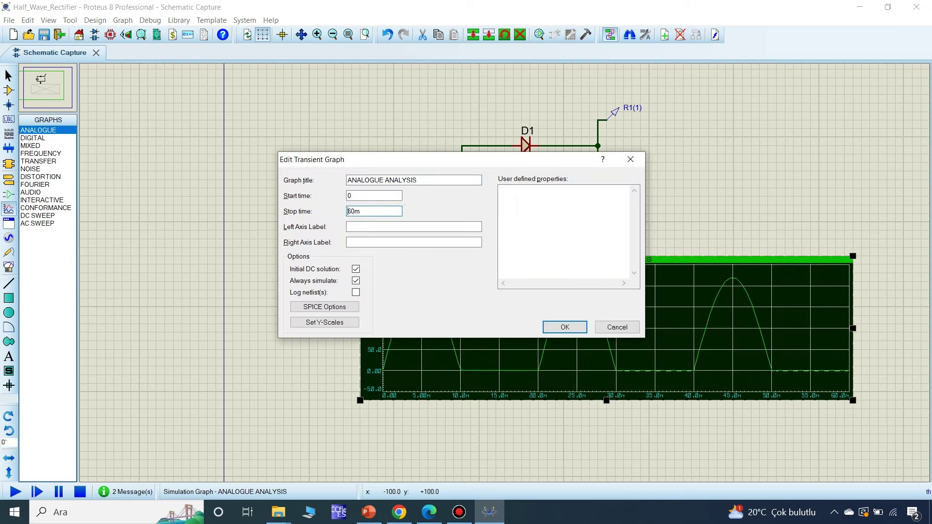
pyautogui.write('8')
pyautogui.press('Return')
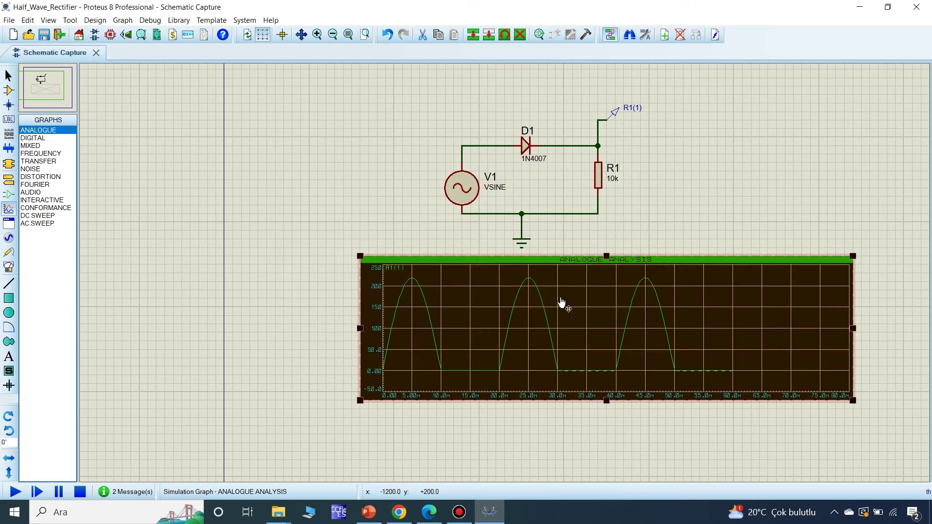
pyautogui.rightClick(712, 292)
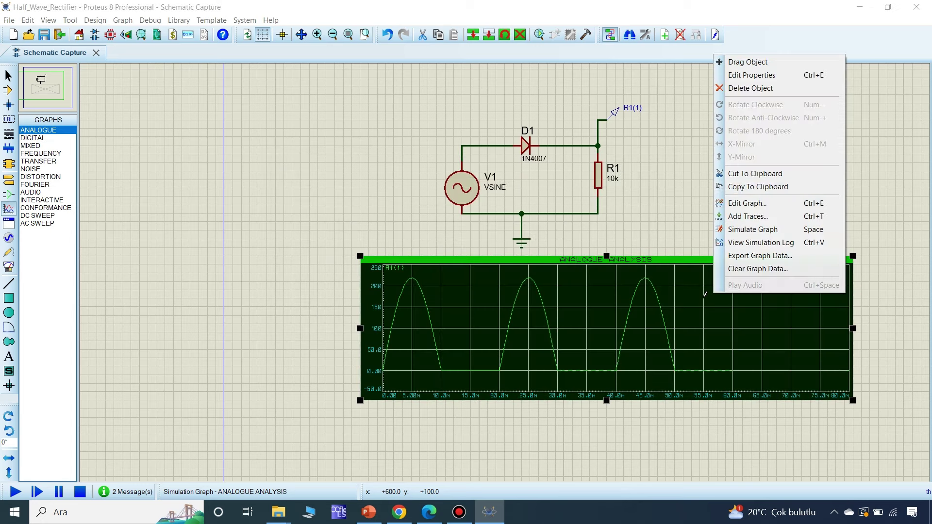
pyautogui.click(753, 229)
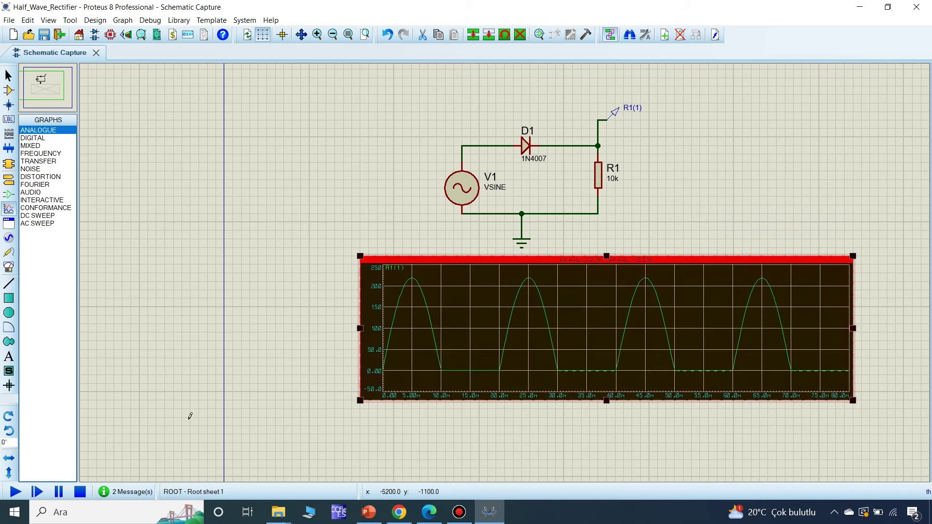
# Step: Remove the analogue graph from below the rectifier circuit
pyautogui.doubleClick(547, 269)
pyautogui.click(558, 327)
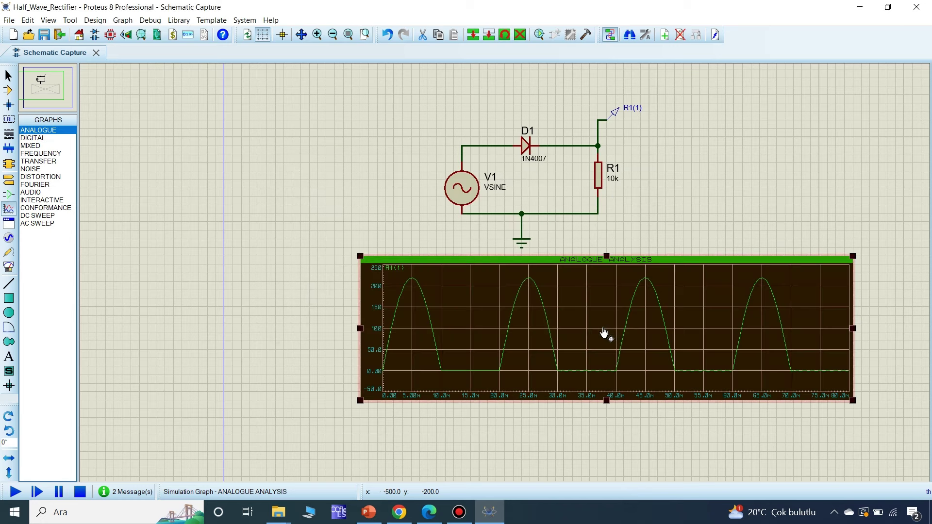
pyautogui.hotkey('ctrl', 'z')
pyautogui.moveTo(589, 94); pyautogui.dragTo(658, 141)
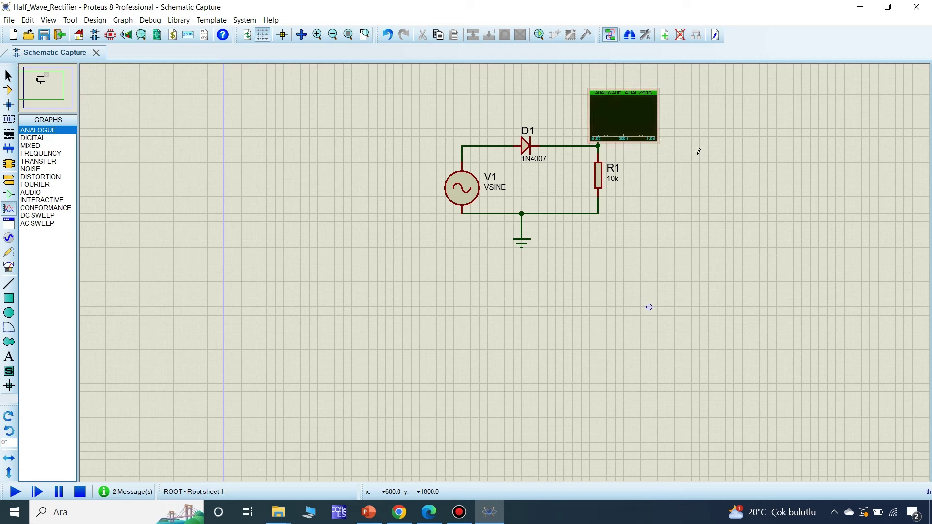
pyautogui.hotkey('ctrl', 'z')
# Step: Delete the R1(1) voltage probe together with its wire above resistor R1
pyautogui.click(8, 76)
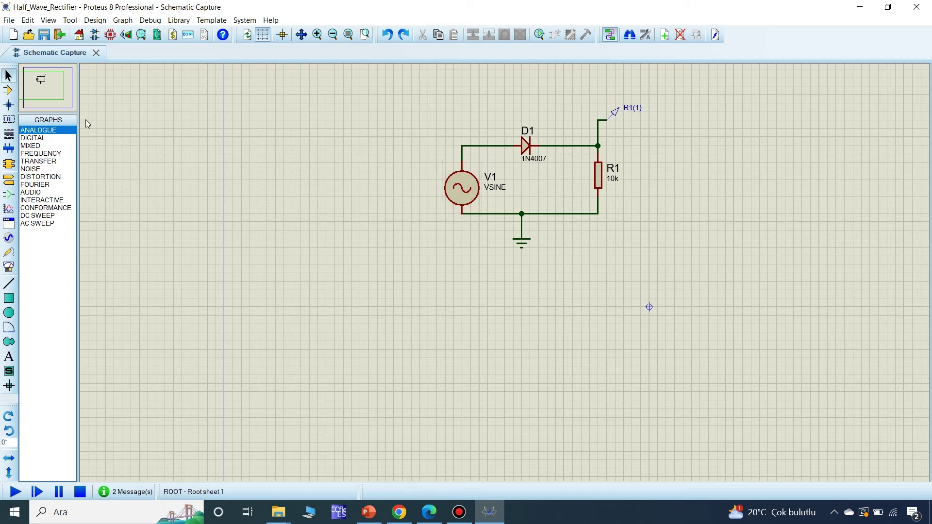
pyautogui.moveTo(581, 78)
pyautogui.mouseDown()
pyautogui.moveTo(675, 145)
pyautogui.moveTo(579, 85)
pyautogui.mouseUp()
pyautogui.click(663, 145)
pyautogui.press('Delete')
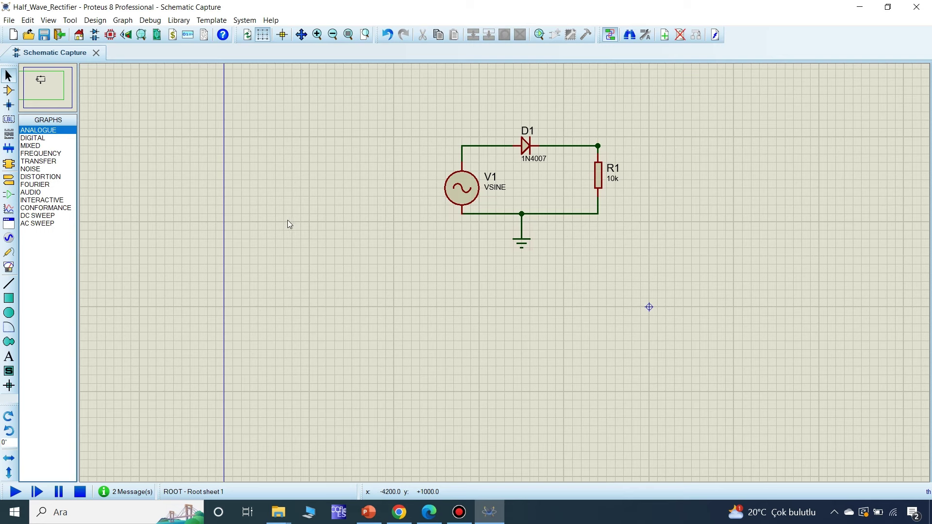
# Step: Add the single pin TERMINAL part from the Connectors category to the device list
pyautogui.click(8, 90)
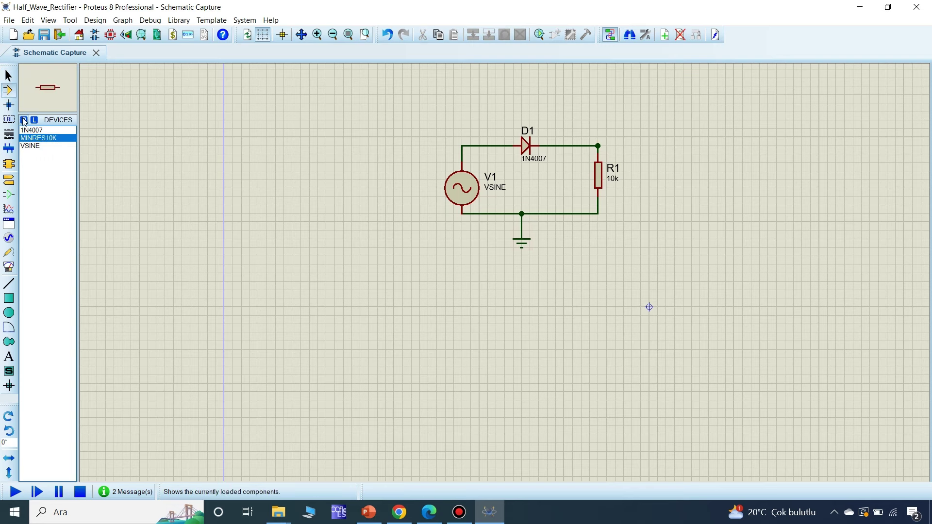
pyautogui.click(24, 120)
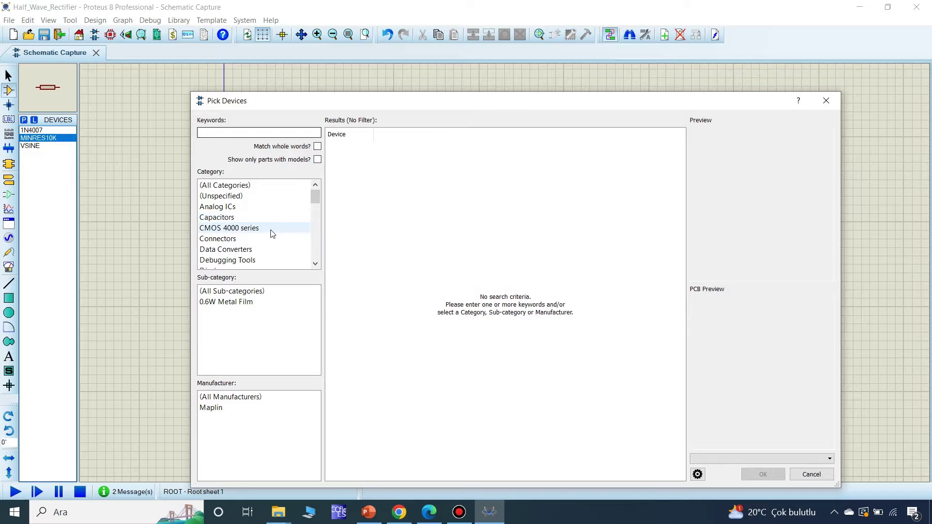
pyautogui.click(228, 238)
pyautogui.moveTo(681, 144); pyautogui.dragTo(681, 456)
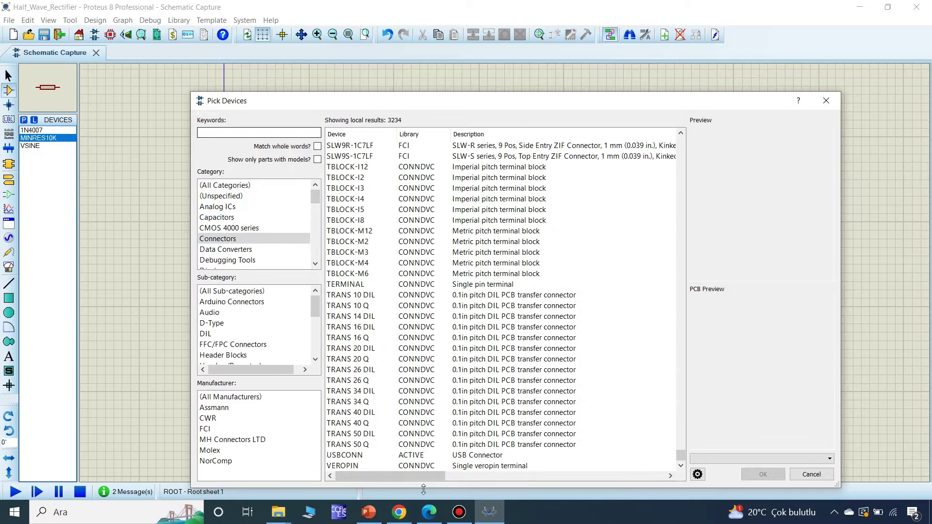
pyautogui.click(345, 286)
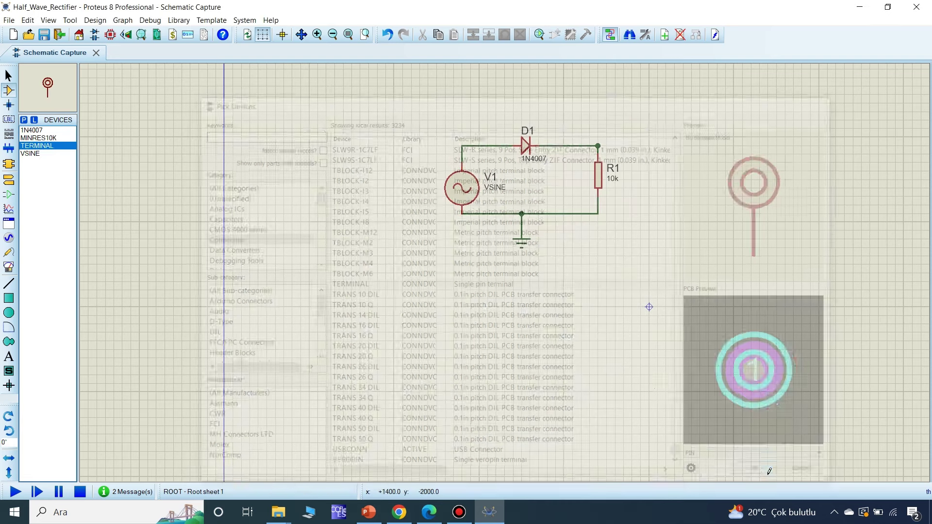
pyautogui.click(763, 474)
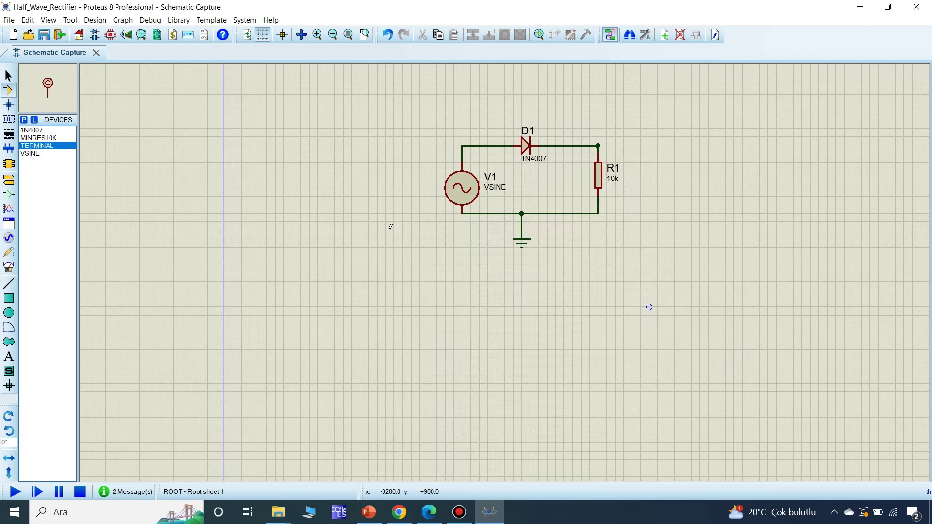
# Step: Place a TERMINAL to the left of source V1 and rotate it anti-clockwise so its pin faces the circuit
pyautogui.click(392, 164)
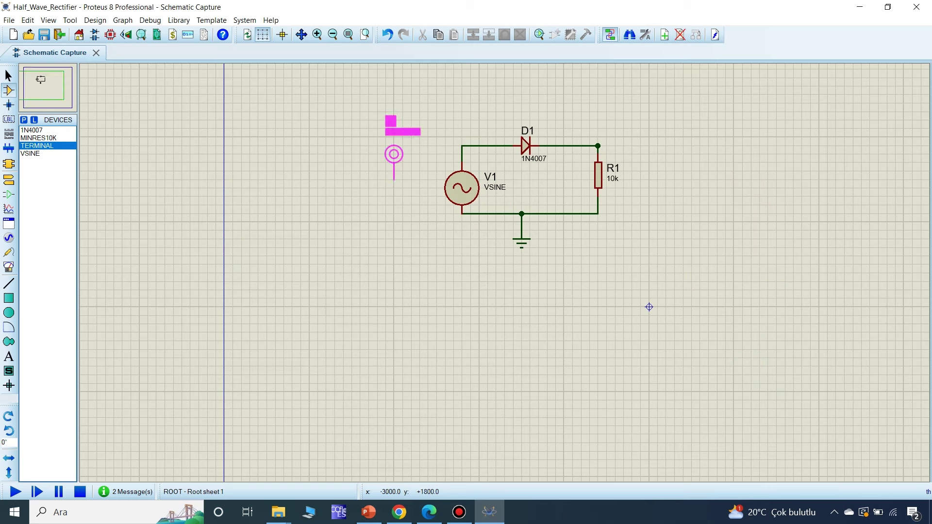
pyautogui.click(386, 154)
pyautogui.rightClick(399, 140)
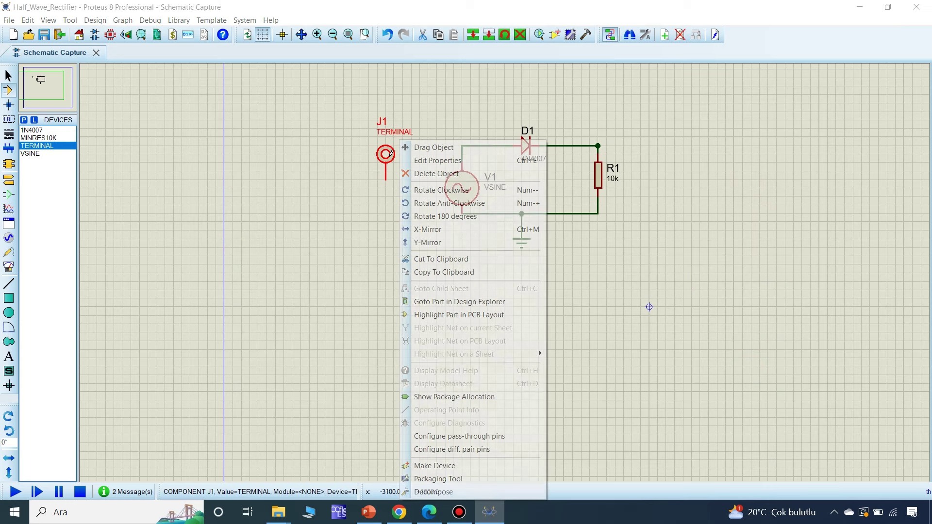
pyautogui.click(448, 207)
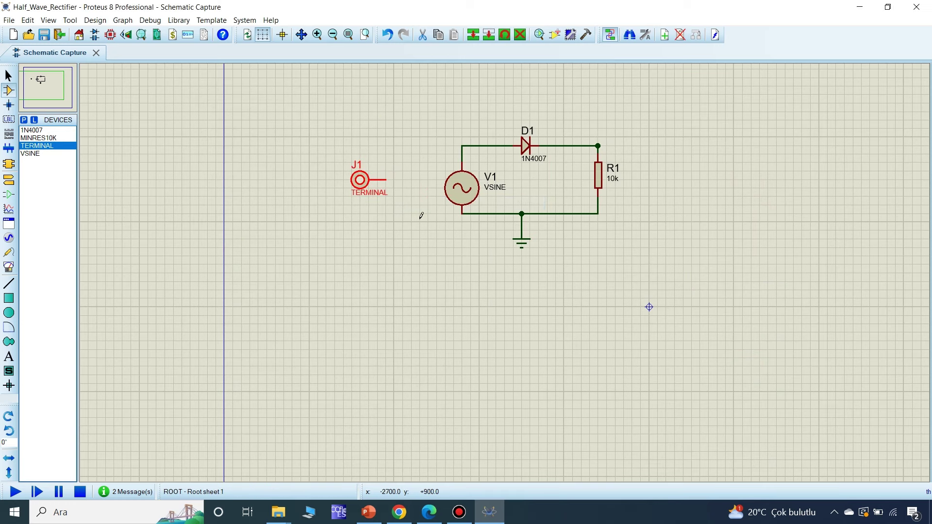
# Step: Delete the VSINE source V1 and move terminal J1 to just left of diode D1, level with its pin
pyautogui.rightClick(467, 193)
pyautogui.rightClick(467, 193)
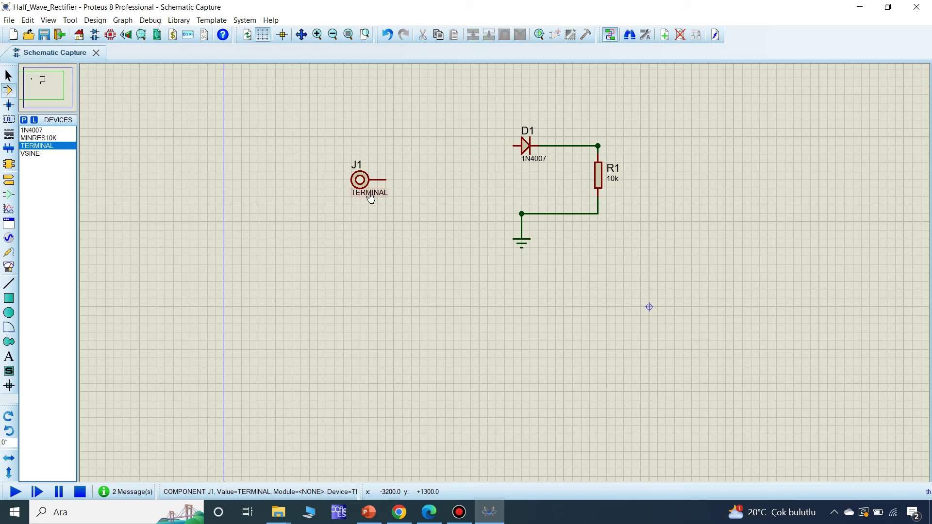
pyautogui.click(394, 170)
pyautogui.moveTo(394, 171); pyautogui.dragTo(462, 146)
# Step: Copy terminal J1 directly below itself, level with the junction above the ground symbol
pyautogui.click(466, 214)
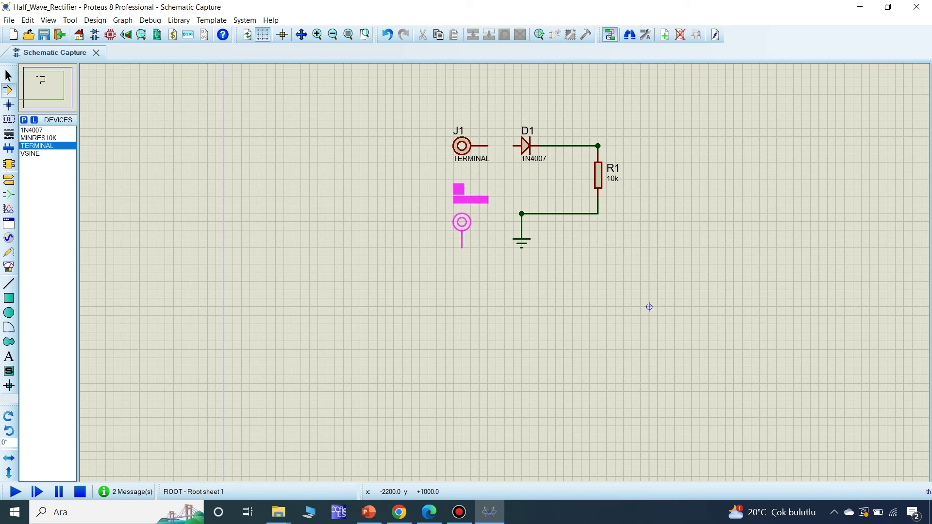
pyautogui.click(462, 146)
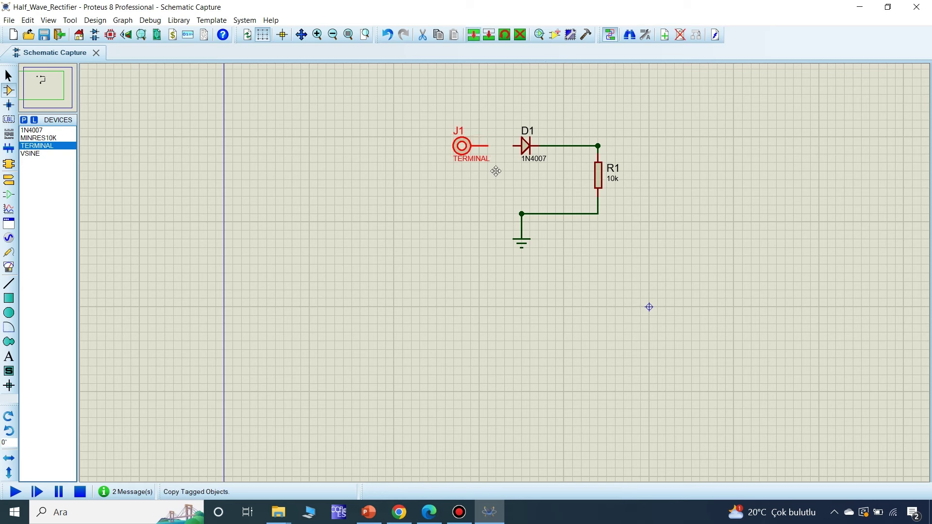
pyautogui.click(495, 242)
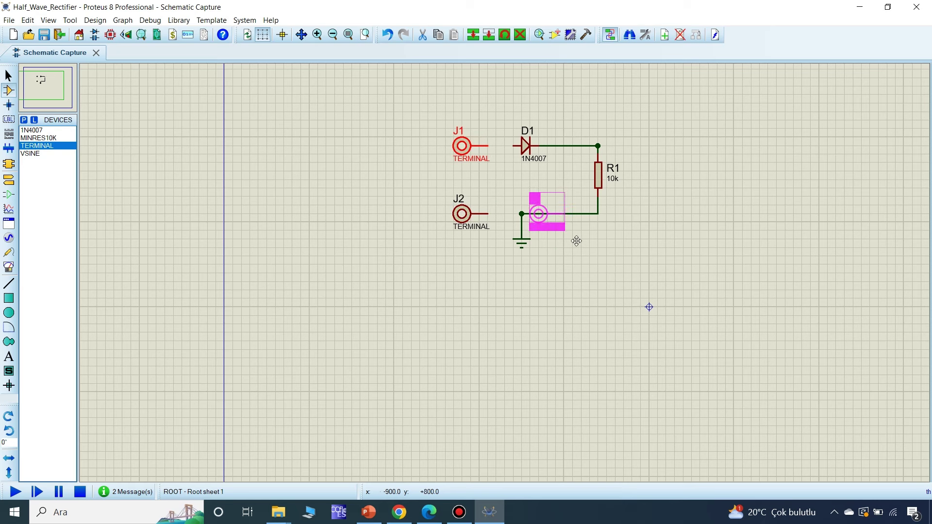
# Step: Place the terminal copy to the right of resistor R1, level with the lower wire, and rotate it 180 degrees
pyautogui.click(664, 241)
pyautogui.rightClick(640, 215)
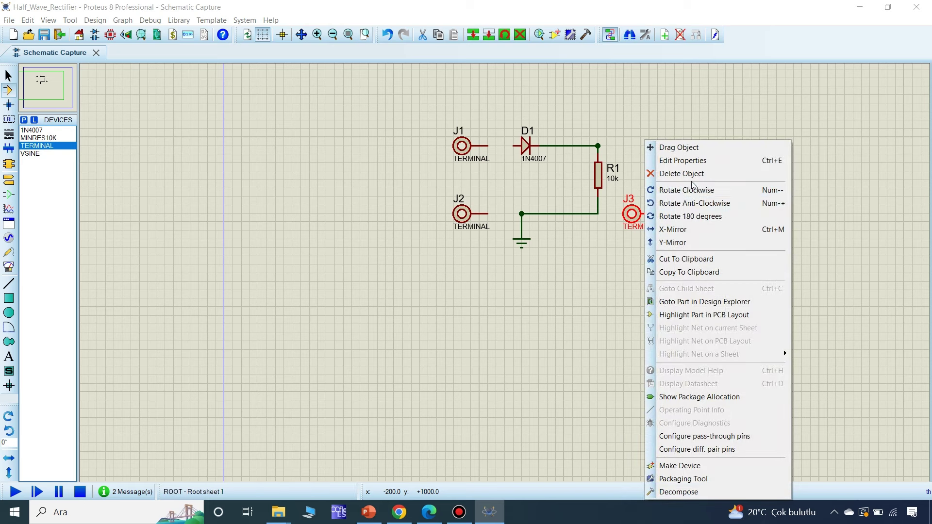
pyautogui.click(691, 216)
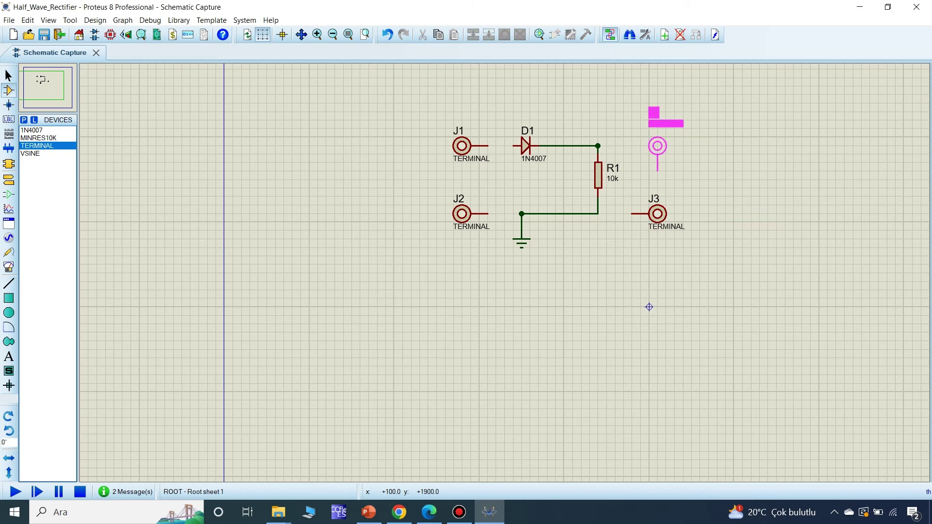
# Step: Copy terminal J3 directly above itself, level with the wire leaving diode D1
pyautogui.click(657, 214)
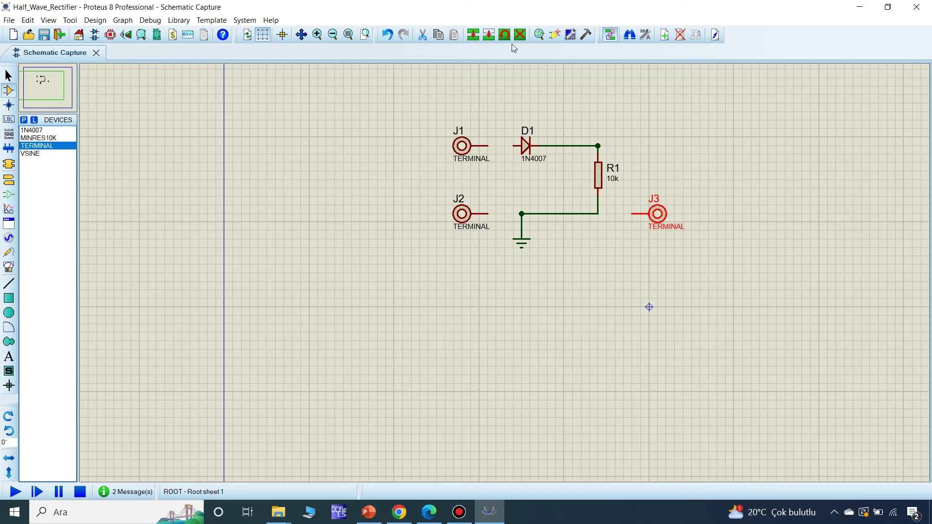
pyautogui.click(473, 34)
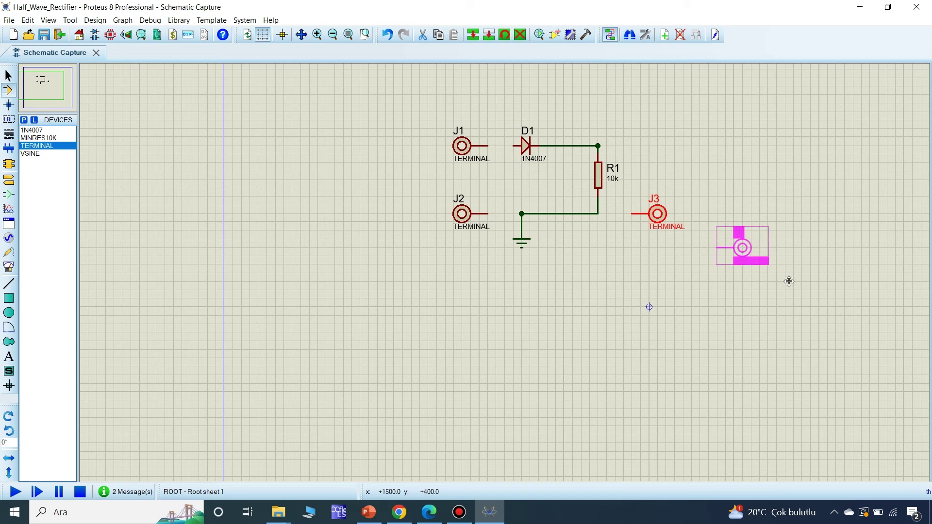
pyautogui.click(692, 175)
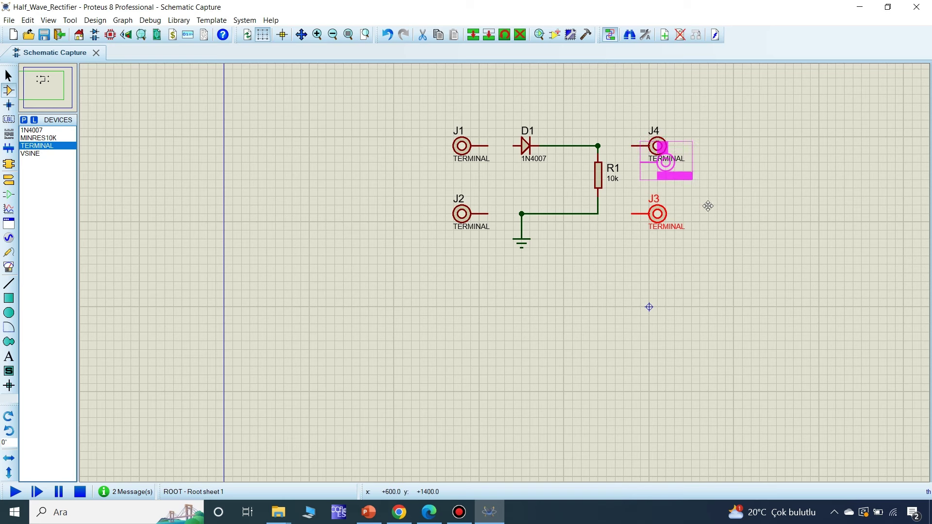
pyautogui.rightClick(757, 303)
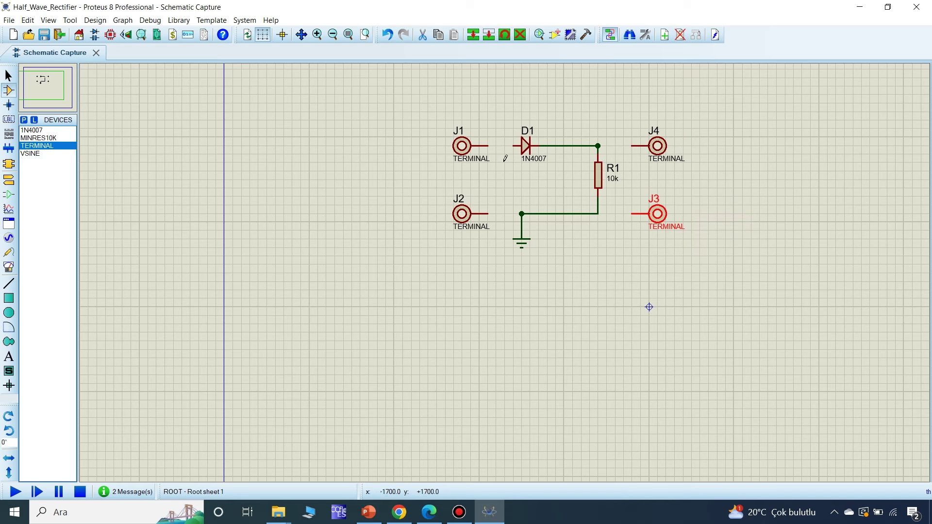
# Step: Wire terminal J1 to the anode of diode D1 and terminal J2 to the ground junction
pyautogui.click(491, 146)
pyautogui.click(512, 146)
pyautogui.click(488, 214)
pyautogui.click(522, 214)
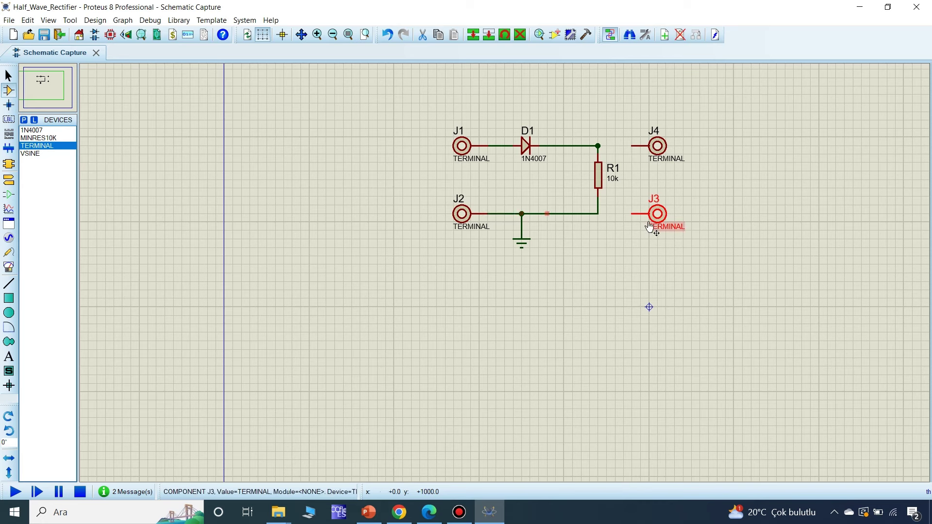
# Step: Wire terminal J3 to the corner below resistor R1 and terminal J4 to the junction above R1
pyautogui.doubleClick(634, 214)
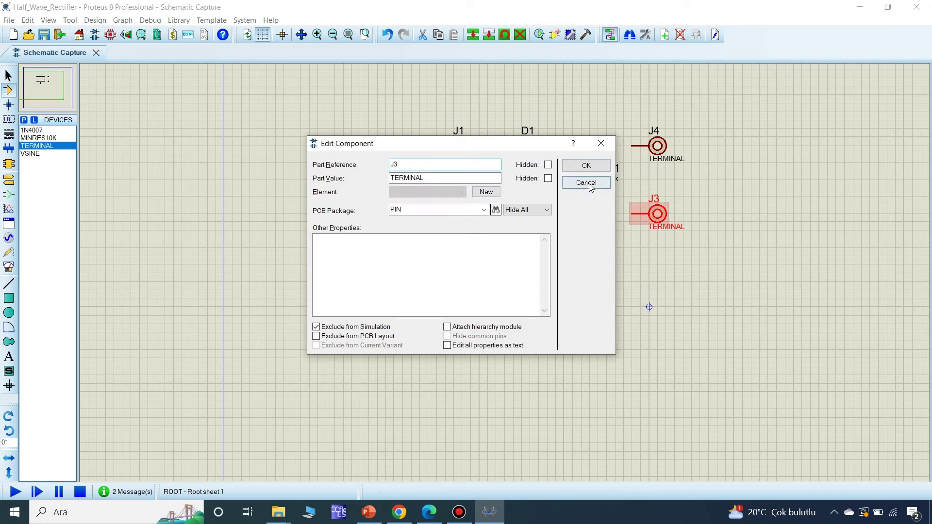
pyautogui.click(586, 183)
pyautogui.click(632, 214)
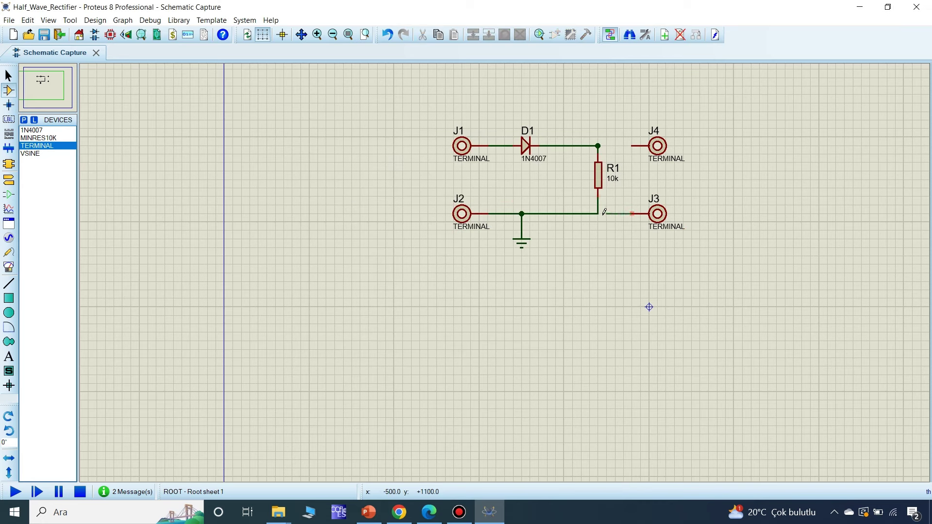
pyautogui.click(598, 213)
pyautogui.click(633, 146)
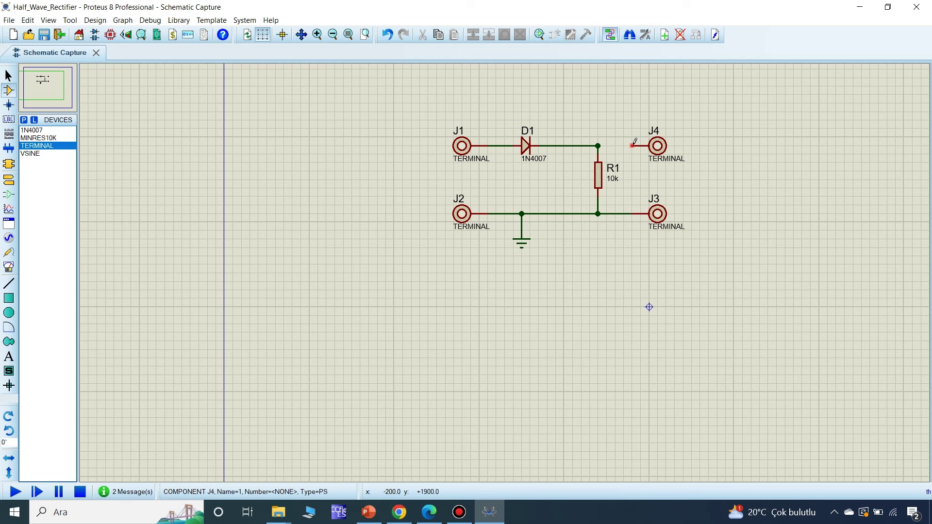
pyautogui.click(603, 145)
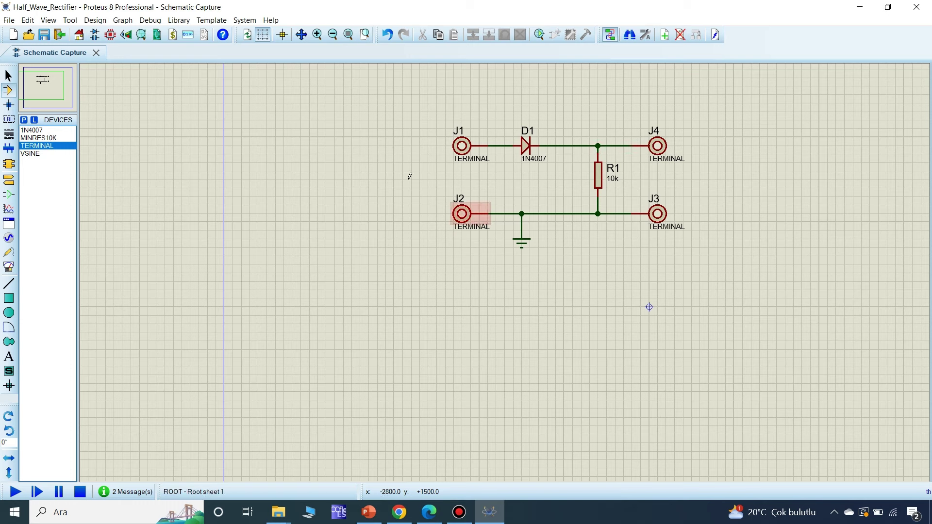
# Step: Rename terminal J1 as INPUT_A and terminal J2 as INPUT_B
pyautogui.doubleClick(458, 134)
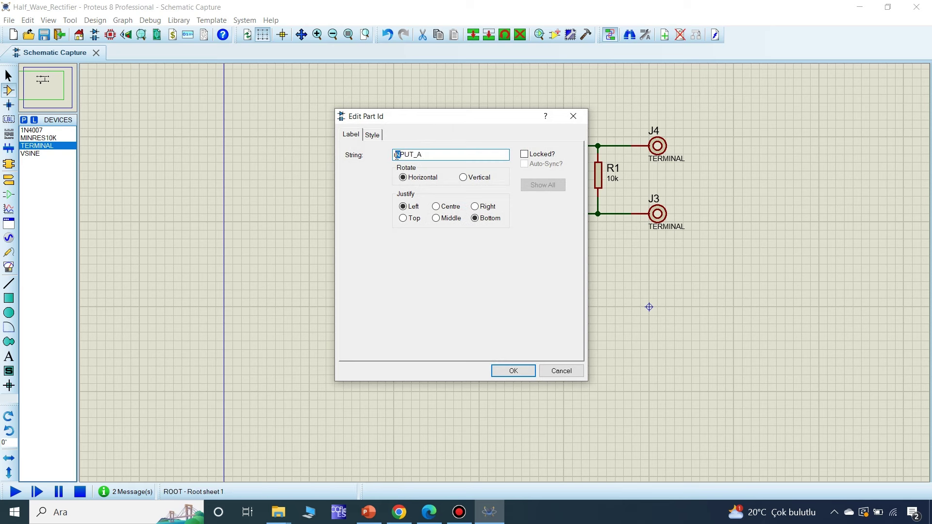
pyautogui.press('BackSpace')
pyautogui.click(513, 371)
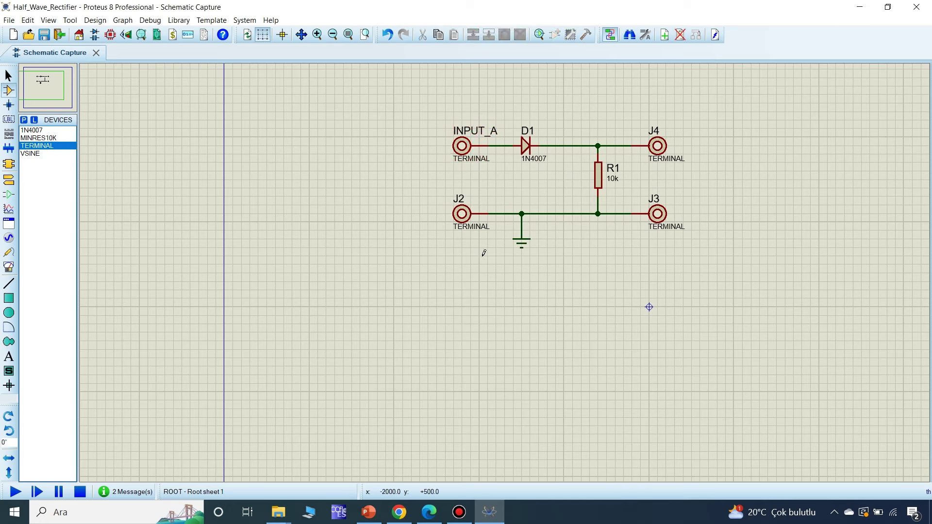
pyautogui.doubleClick(458, 200)
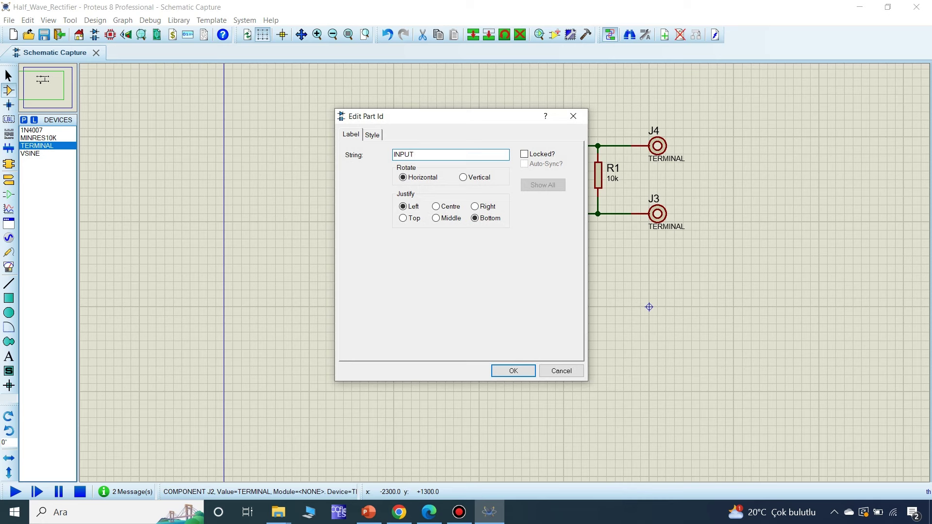
pyautogui.press('Return')
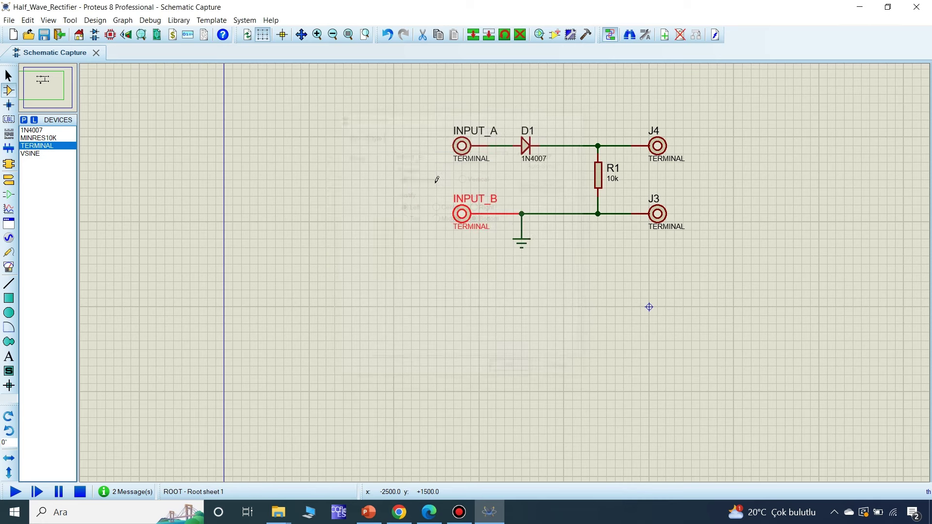
# Step: Rename terminal J4 as OUTPUT_A
pyautogui.doubleClick(654, 130)
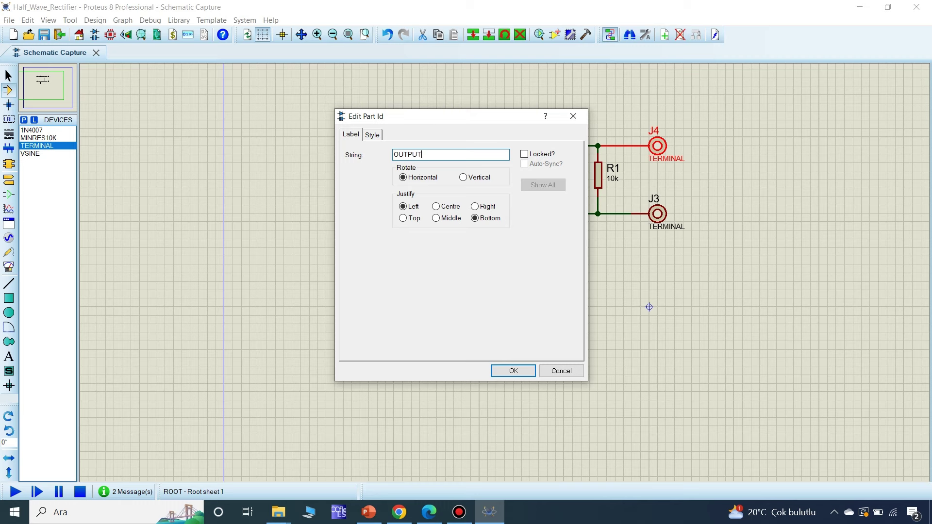
pyautogui.write('OUTPUT_A')
pyautogui.press('Return')
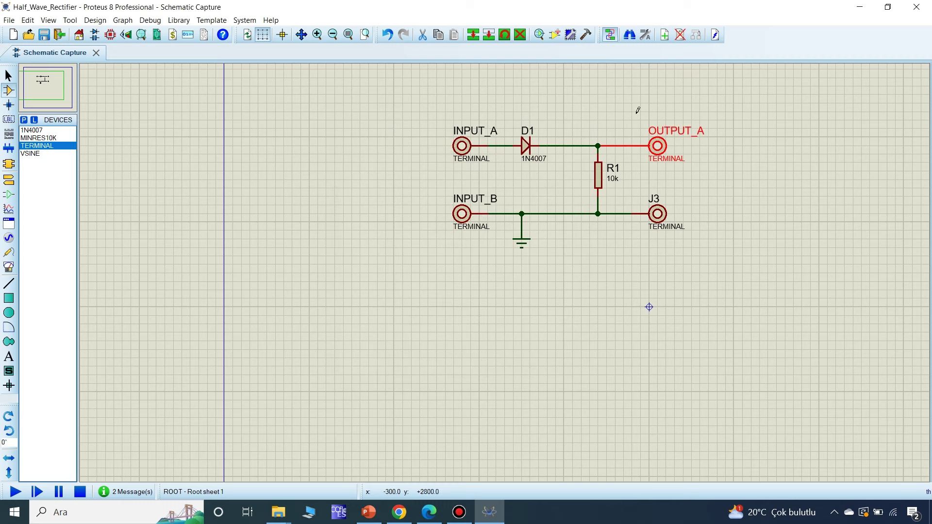
pyautogui.moveTo(655, 204); pyautogui.dragTo(649, 207)
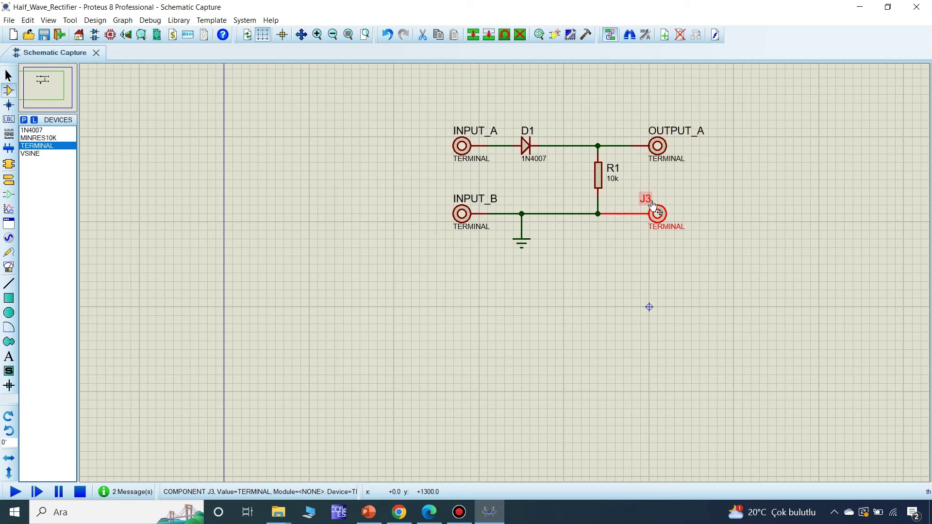
pyautogui.hotkey('ctrl', 'z')
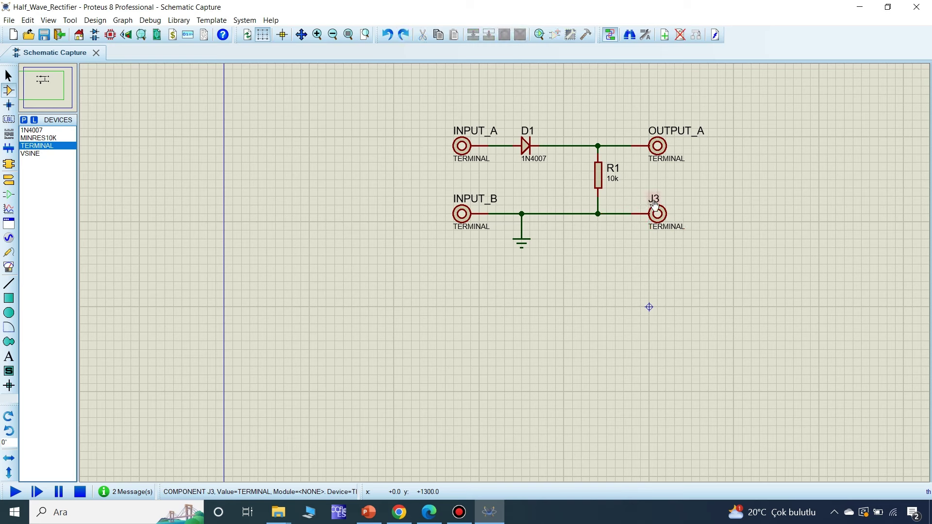
pyautogui.hotkey('ctrl', 'z')
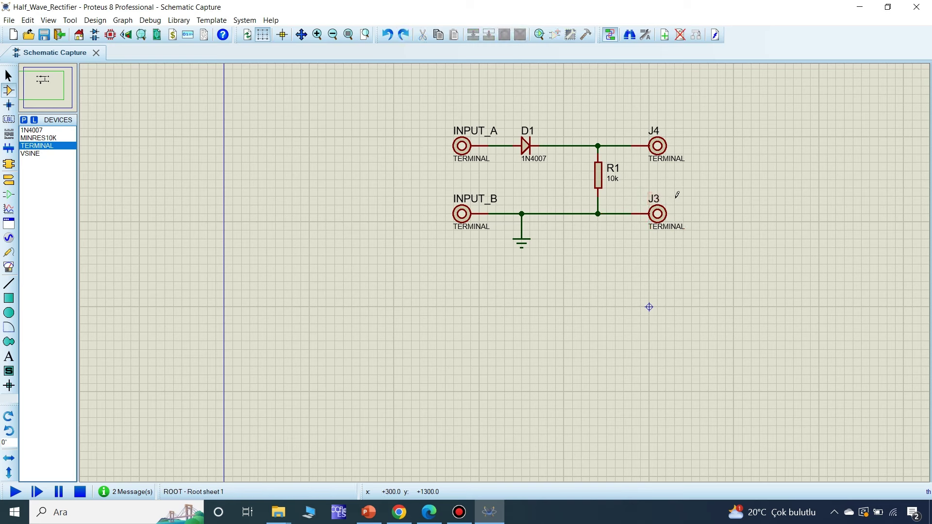
pyautogui.hotkey('ctrl', 'y')
# Step: Rename terminal J3 as OUTPUT_B and clear the selection
pyautogui.doubleClick(651, 202)
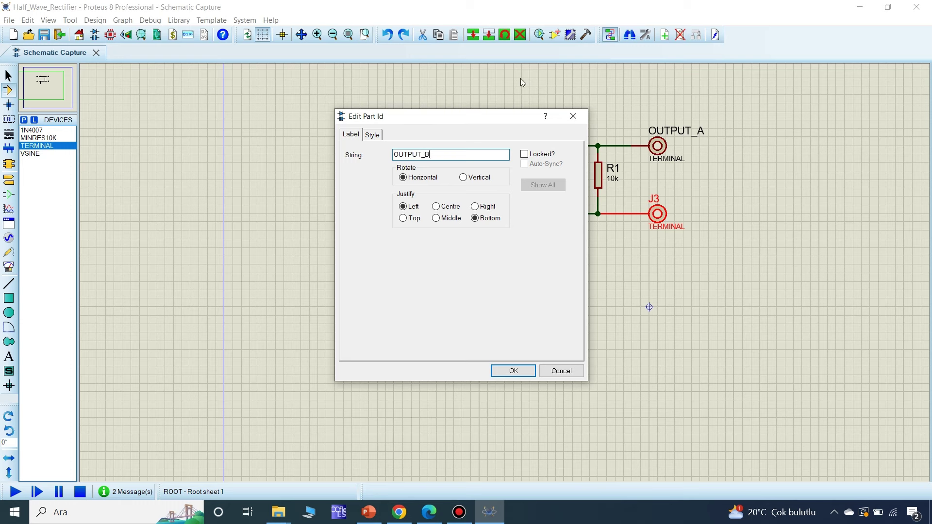
pyautogui.click(515, 370)
pyautogui.click(724, 316)
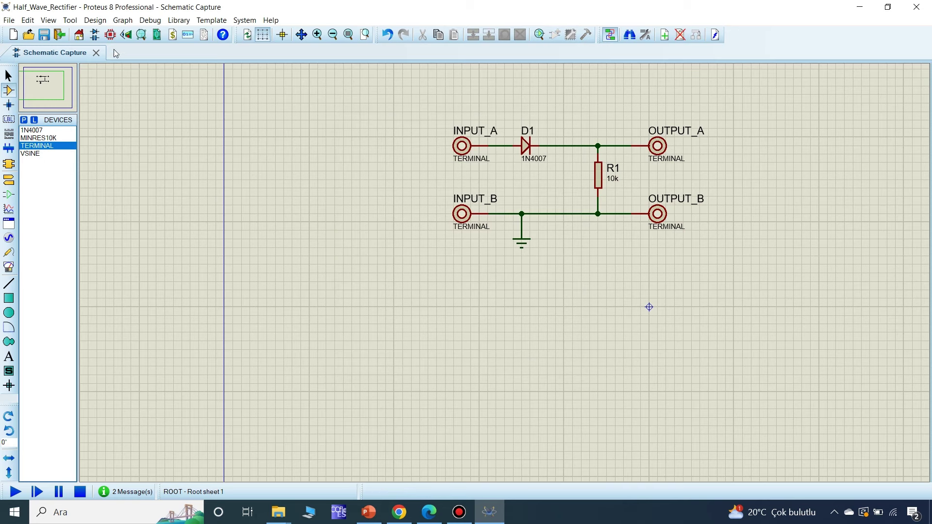
# Step: Open the project's PCB layout and choose INPUT_A as the component to place
pyautogui.click(111, 35)
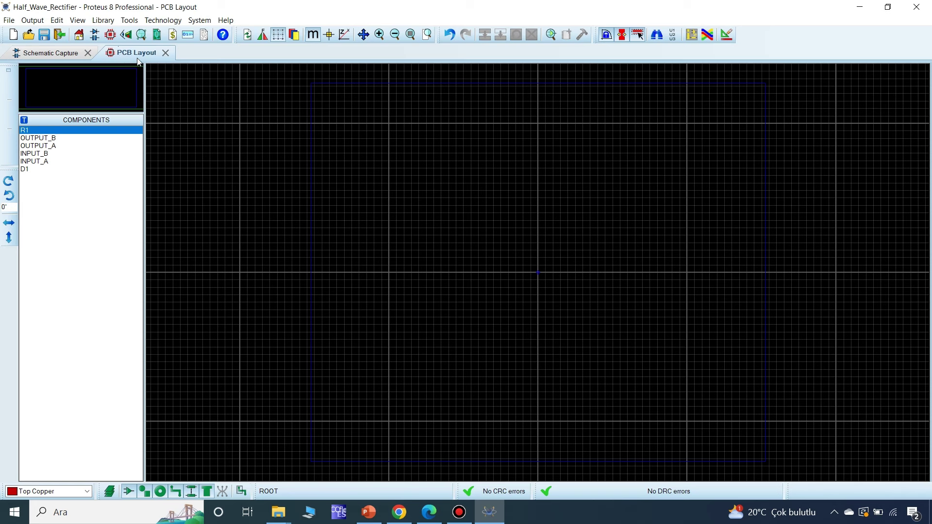
pyautogui.click(11, 80)
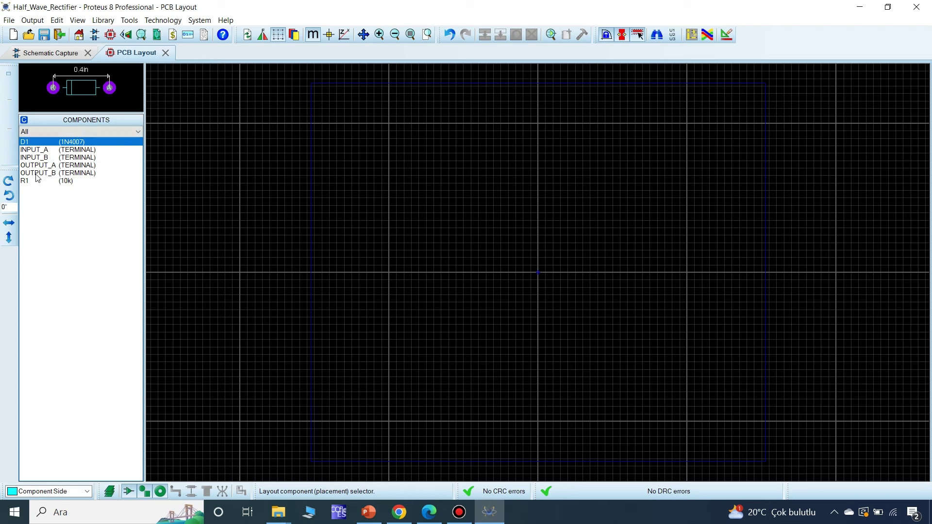
pyautogui.click(36, 151)
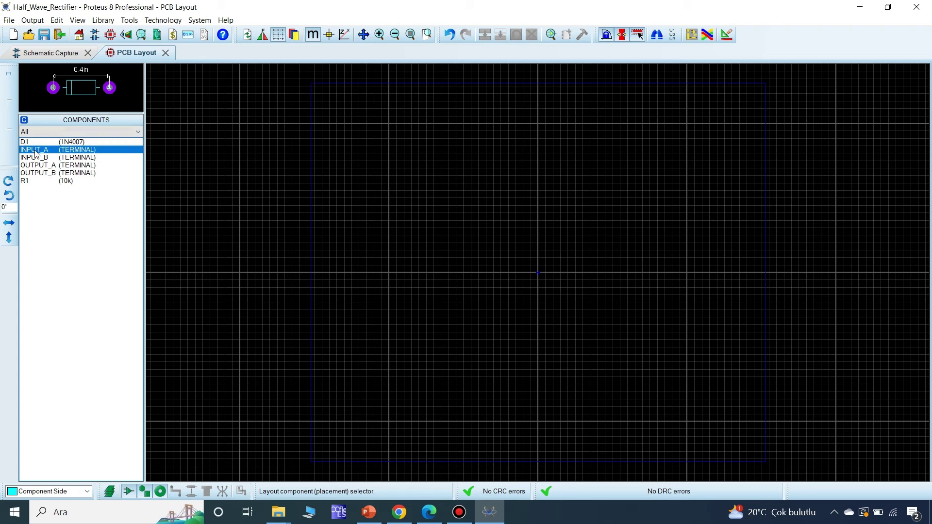
# Step: Draw a 2D graphics box about 57.5 mm wide and 47.5 mm high, mostly above and left of the origin
pyautogui.rightClick(413, 178)
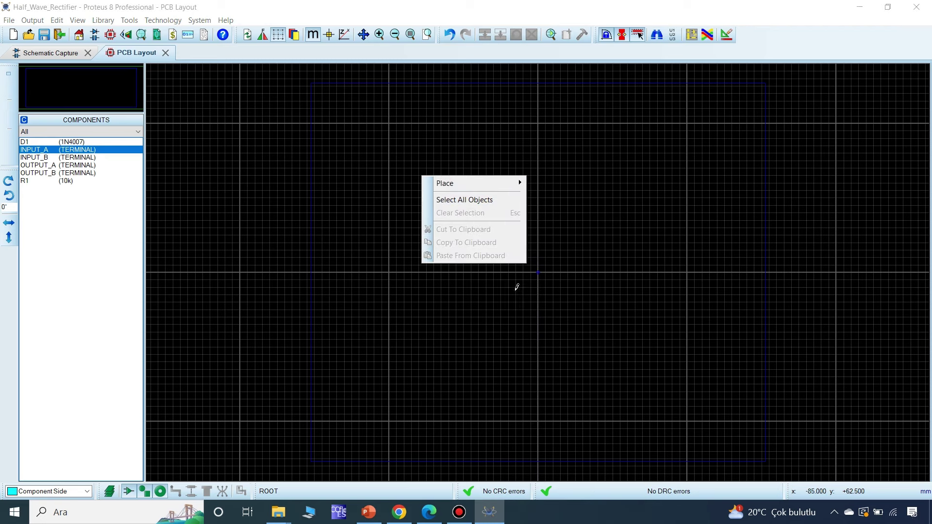
pyautogui.moveTo(483, 188)
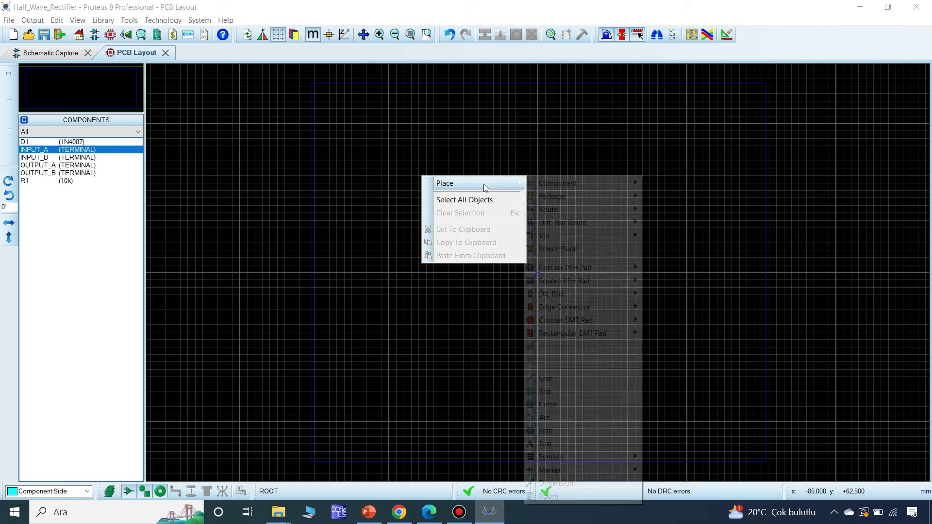
pyautogui.click(557, 391)
pyautogui.moveTo(468, 205); pyautogui.dragTo(553, 275)
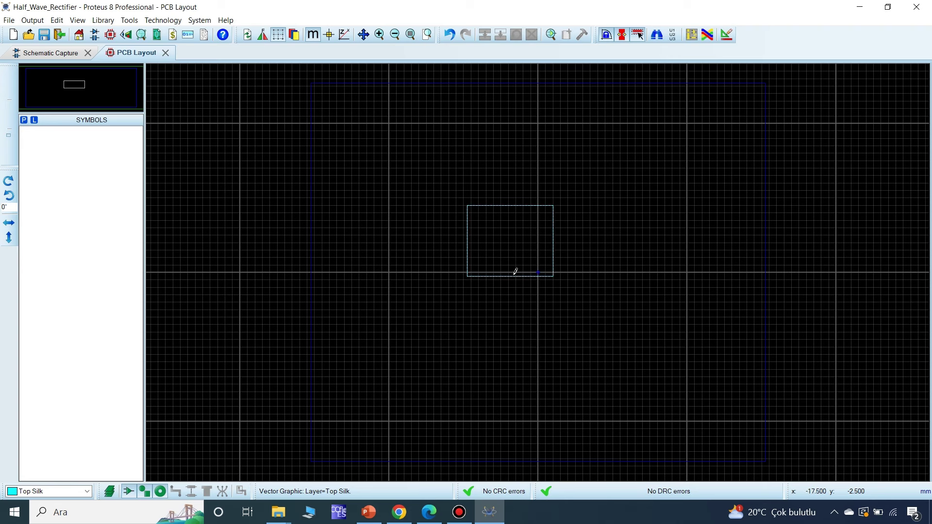
pyautogui.click(11, 74)
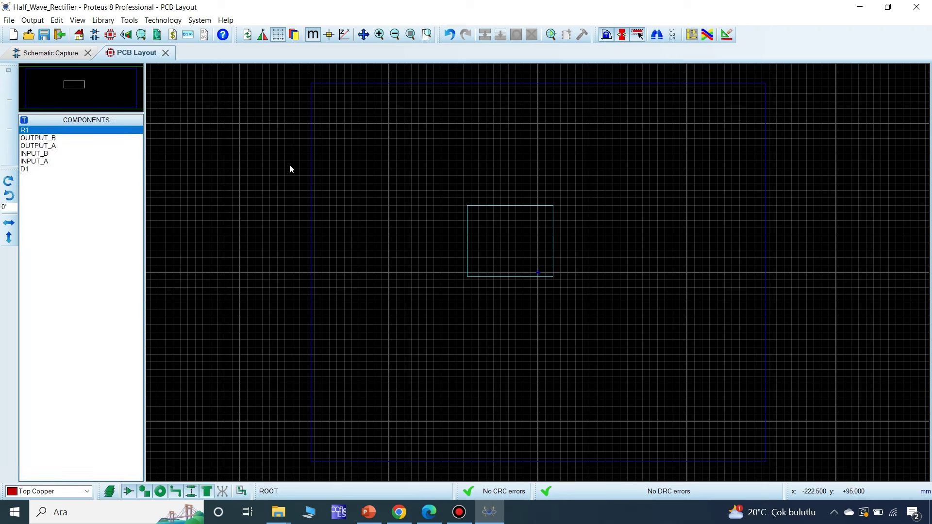
pyautogui.doubleClick(501, 278)
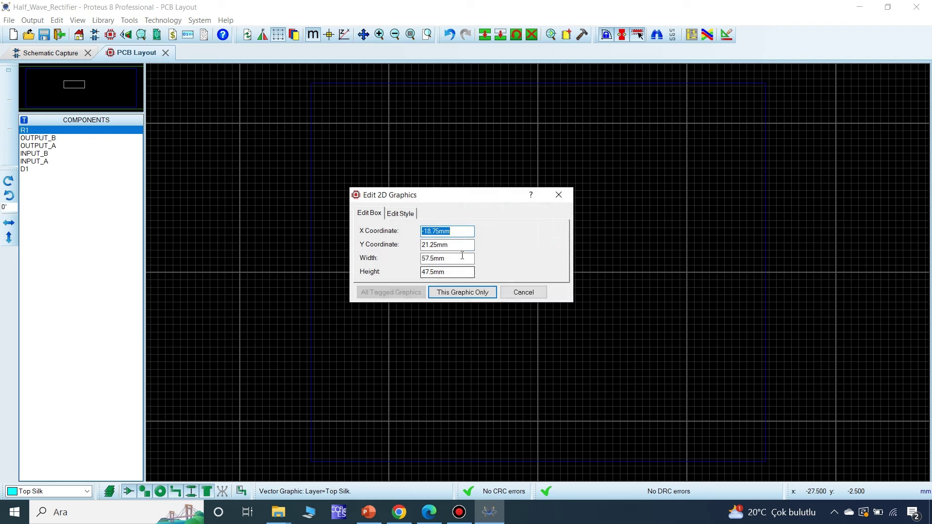
pyautogui.click(403, 216)
pyautogui.click(520, 291)
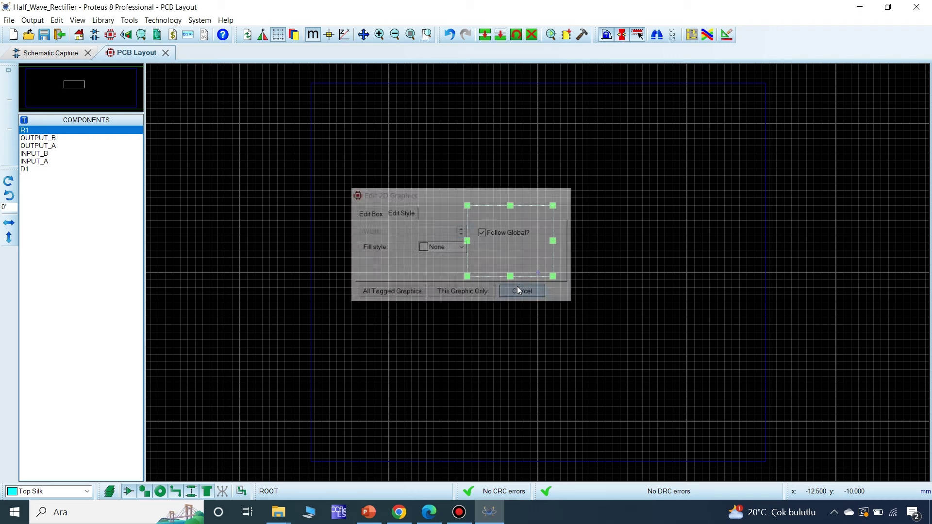
# Step: Change the drawn box's layer to Board Edge
pyautogui.rightClick(503, 280)
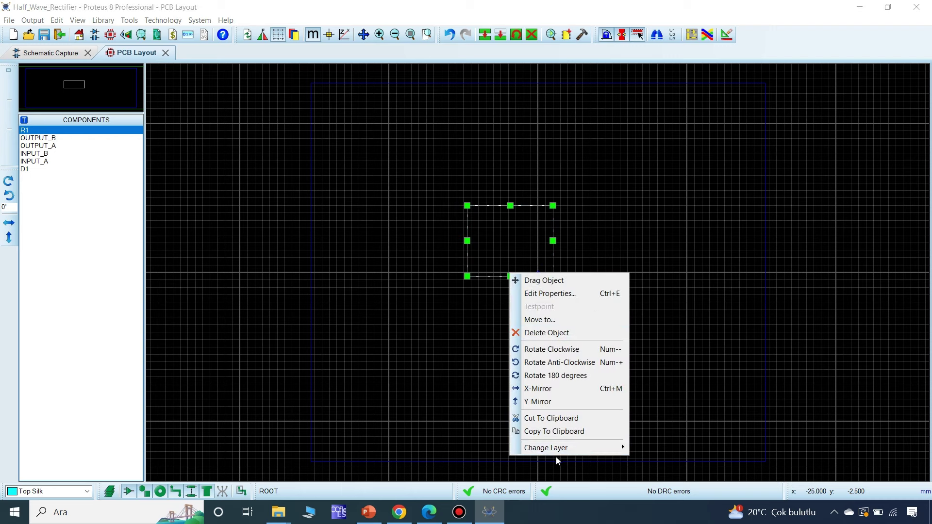
pyautogui.moveTo(554, 455)
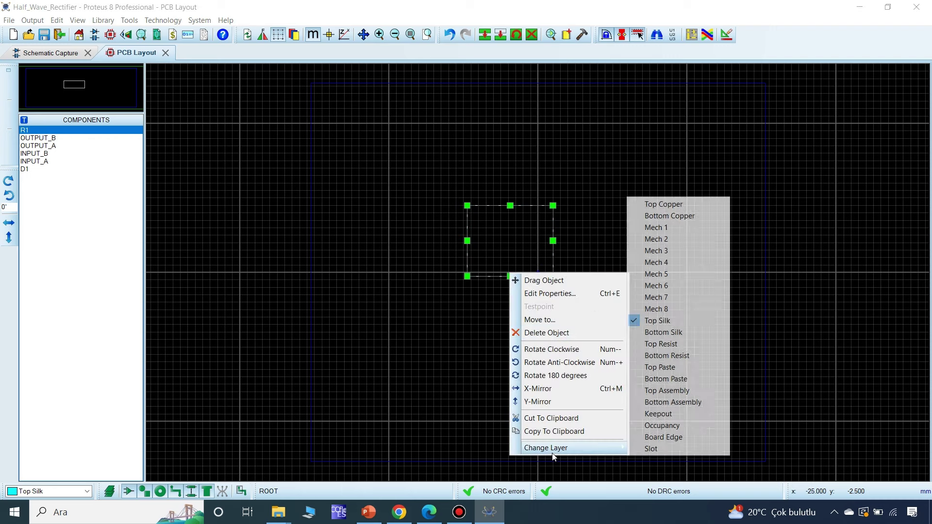
pyautogui.click(664, 437)
pyautogui.click(487, 238)
pyautogui.scroll(1, 488, 239)
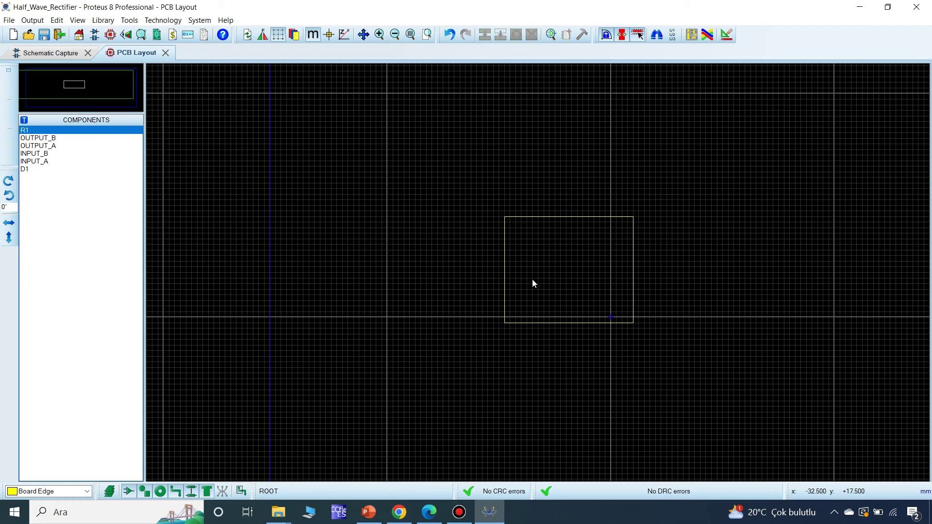
pyautogui.scroll(1, 533, 283)
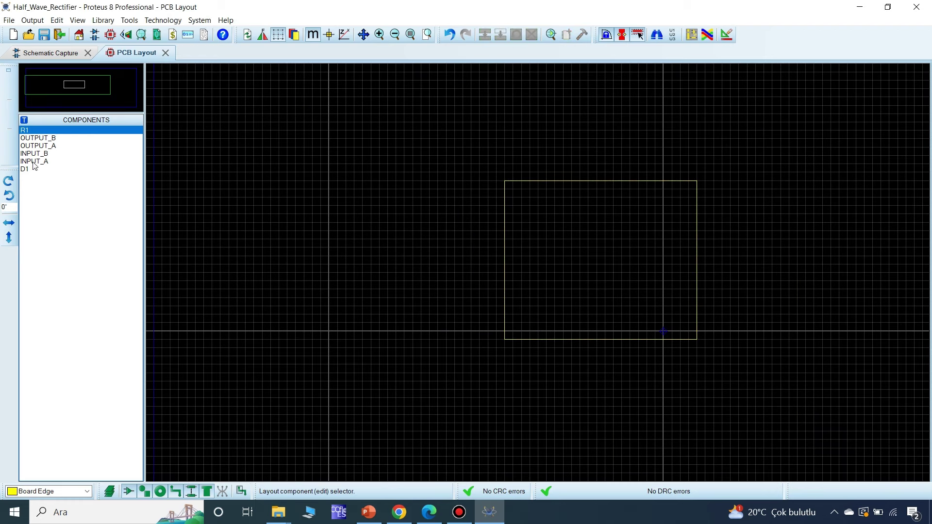
# Step: Place terminals INPUT_A and INPUT_B inside the board outline near its left edge, one about 10 mm above the other
pyautogui.click(34, 162)
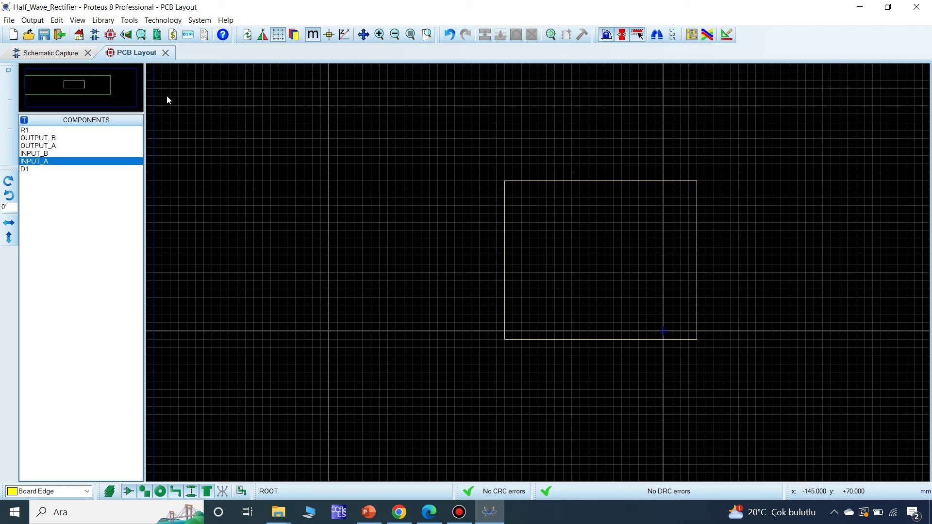
pyautogui.click(11, 76)
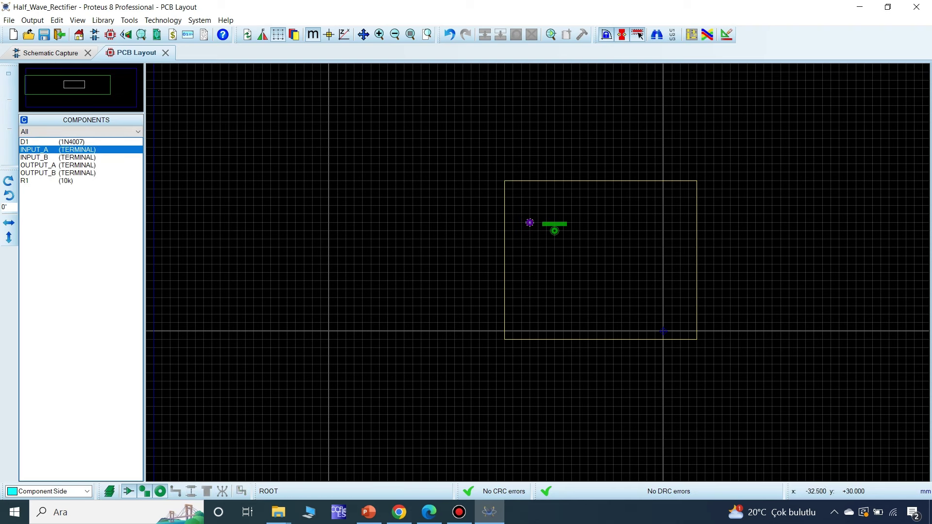
pyautogui.click(554, 231)
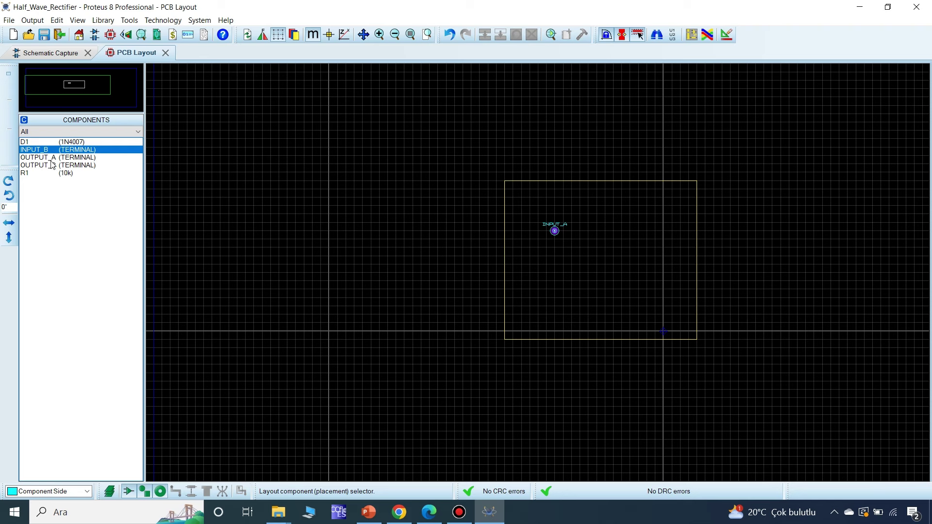
pyautogui.click(39, 152)
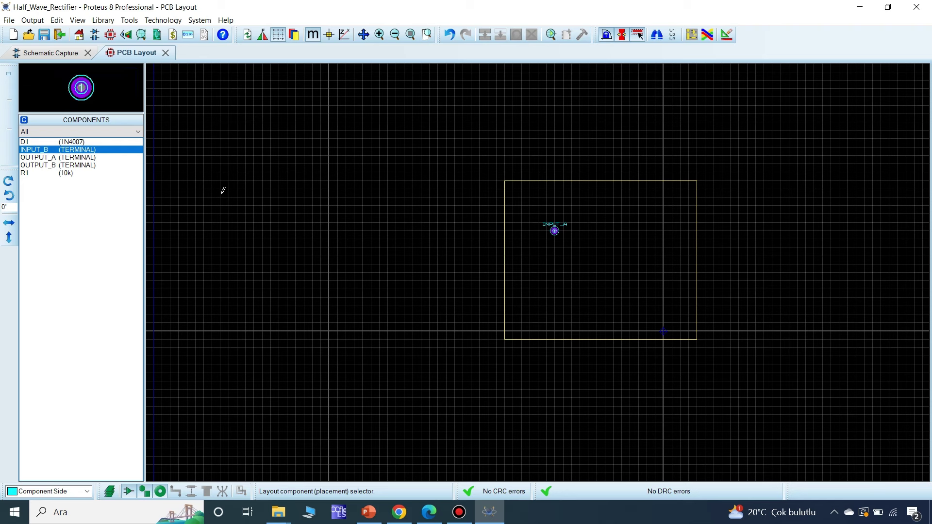
pyautogui.click(555, 264)
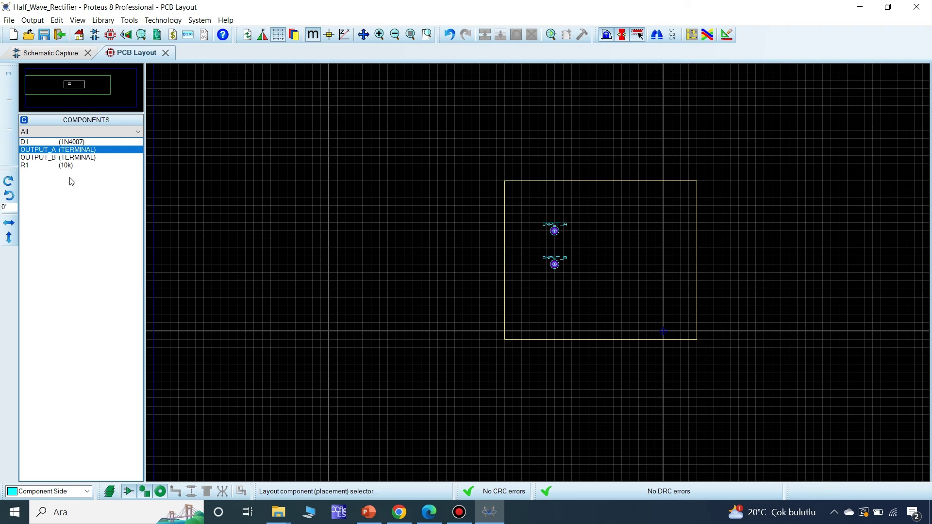
# Step: Place resistor R1 to the right of the two input terminals and rotate it clockwise so it stands vertically
pyautogui.click(29, 166)
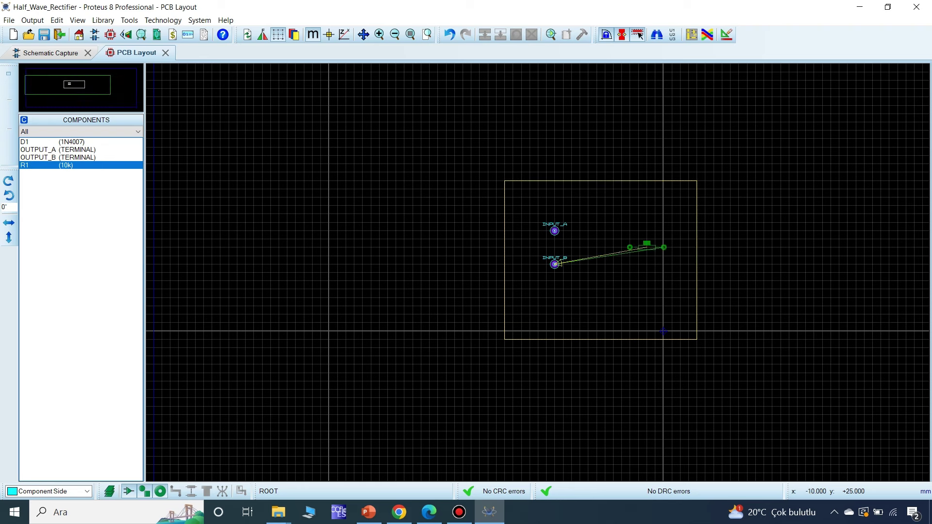
pyautogui.click(639, 239)
pyautogui.rightClick(640, 238)
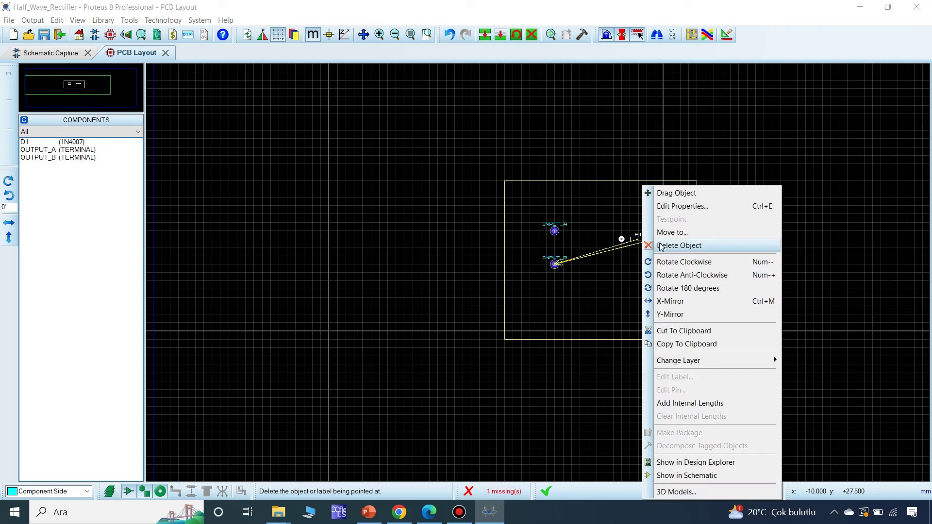
pyautogui.click(677, 262)
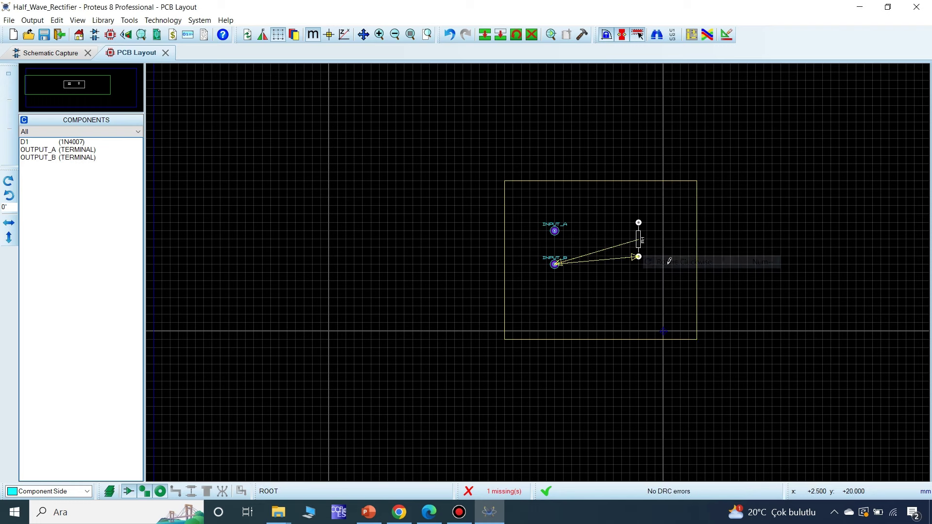
# Step: Place diode D1 between INPUT_A and R1 and turn it so its anode faces INPUT_A
pyautogui.click(28, 142)
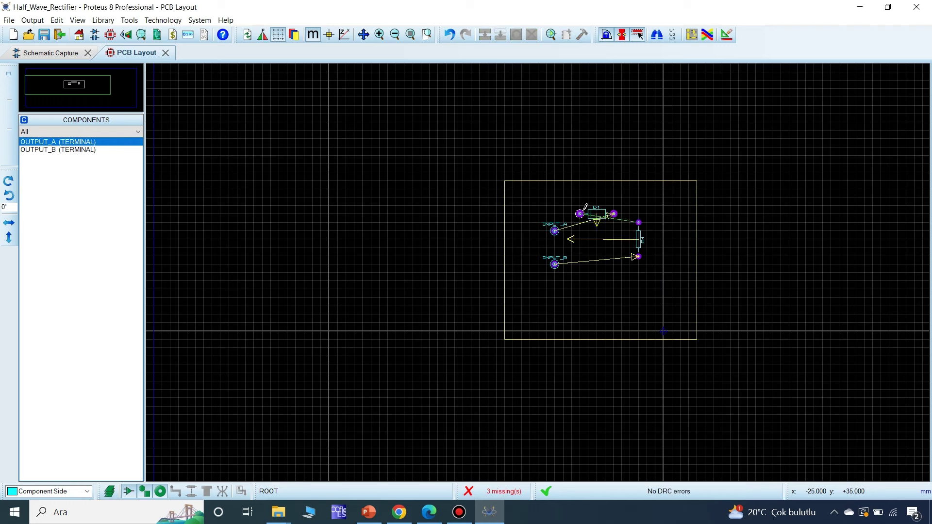
pyautogui.rightClick(593, 206)
pyautogui.click(691, 211)
pyautogui.scroll(1, 597, 221)
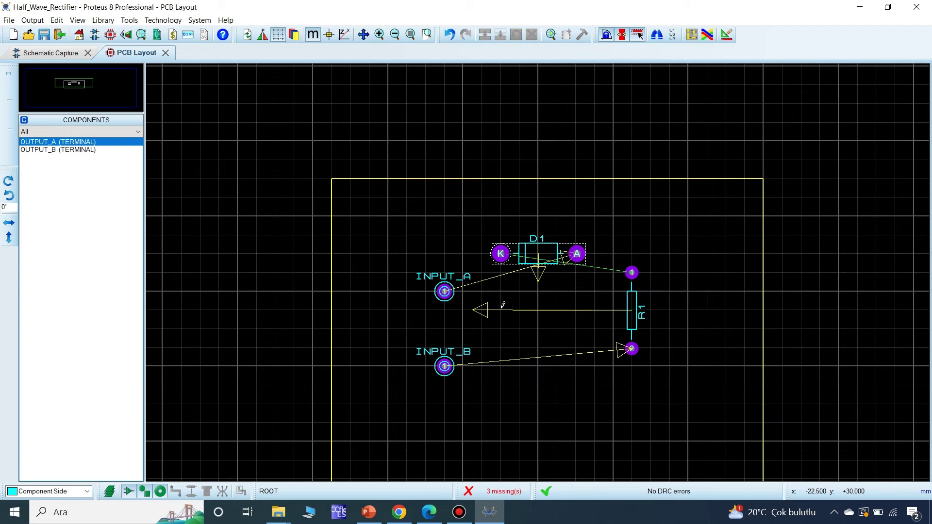
pyautogui.rightClick(525, 249)
pyautogui.click(587, 287)
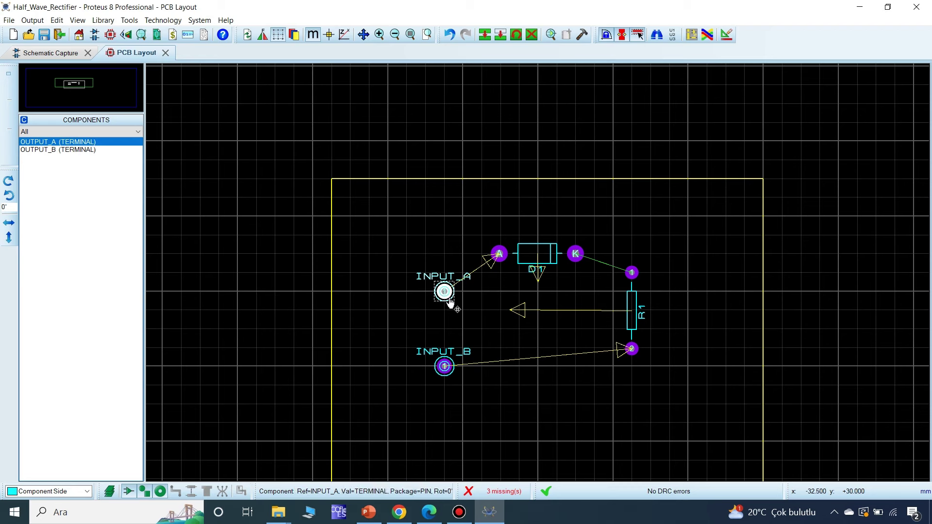
# Step: Align INPUT_A and R1's upper pin with diode D1, and line up INPUT_B with R1's lower pin
pyautogui.moveTo(444, 291); pyautogui.dragTo(462, 253)
pyautogui.click(444, 367)
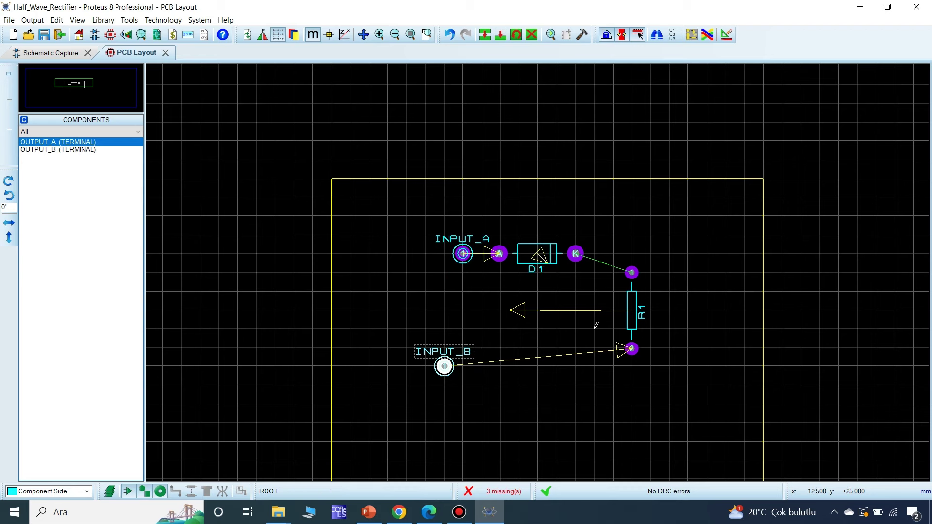
pyautogui.moveTo(626, 306); pyautogui.dragTo(588, 287)
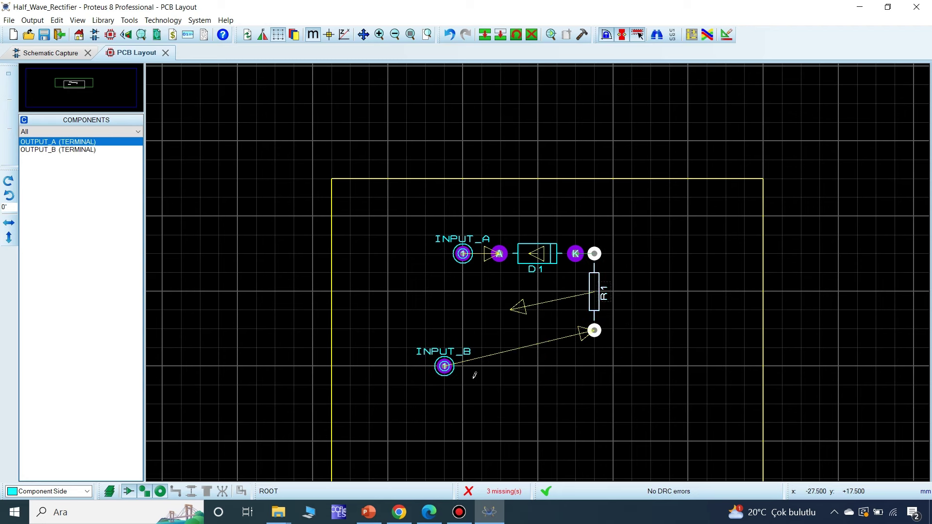
pyautogui.moveTo(444, 368); pyautogui.dragTo(463, 330)
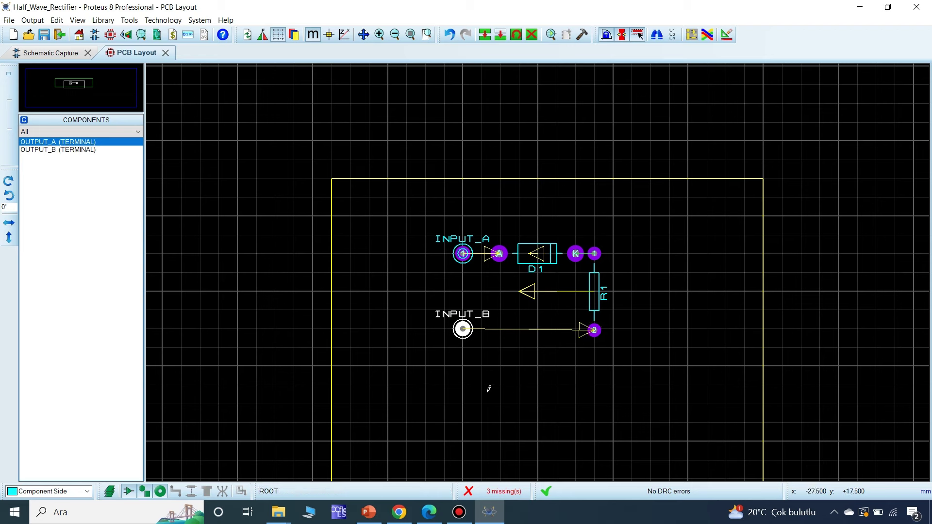
pyautogui.click(340, 311)
# Step: Place OUTPUT_A and OUTPUT_B to the right of R1, level with INPUT_A and INPUT_B respectively
pyautogui.click(56, 142)
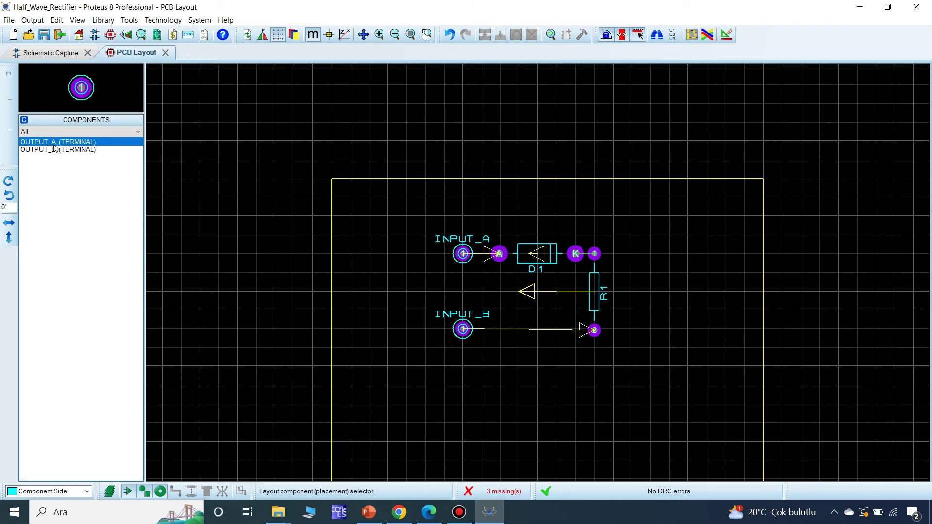
pyautogui.click(651, 254)
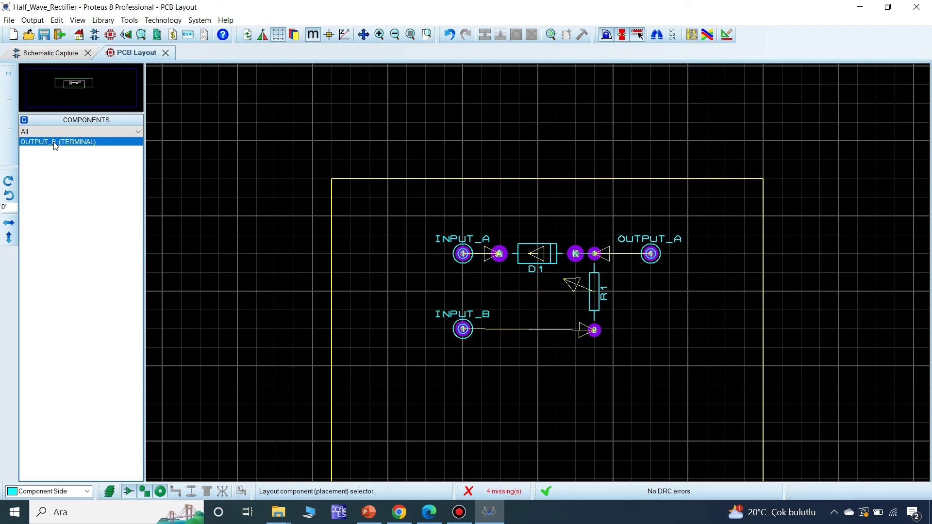
pyautogui.click(651, 329)
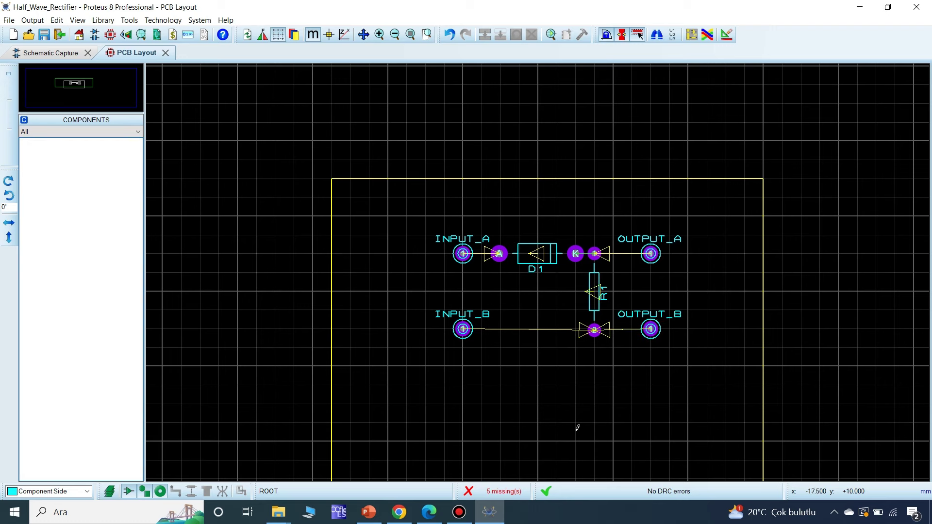
# Step: Auto-route all board connections using the basic automatic schedule with its default settings
pyautogui.click(707, 34)
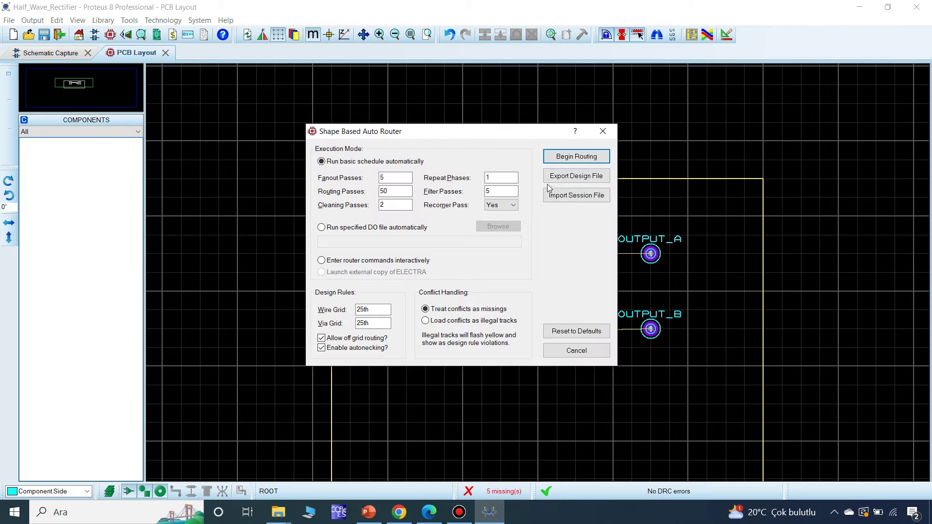
pyautogui.click(563, 156)
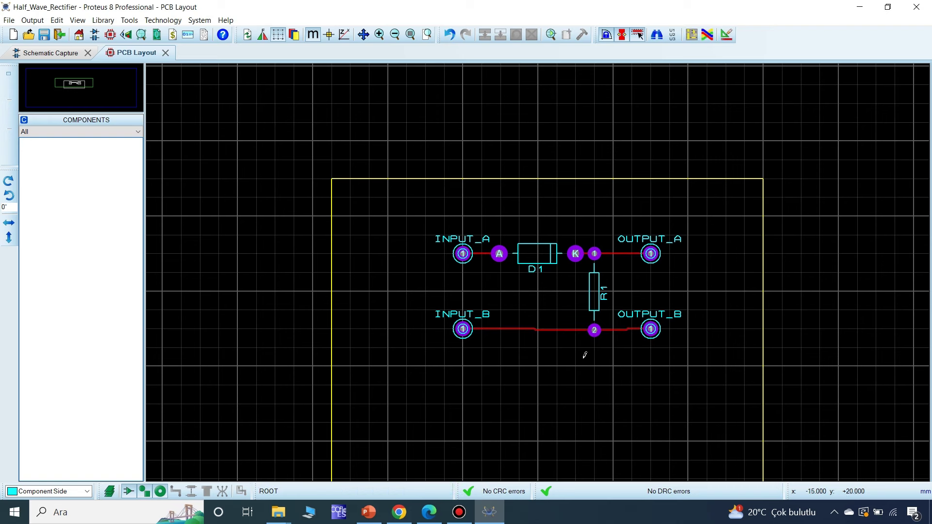
pyautogui.rightClick(530, 322)
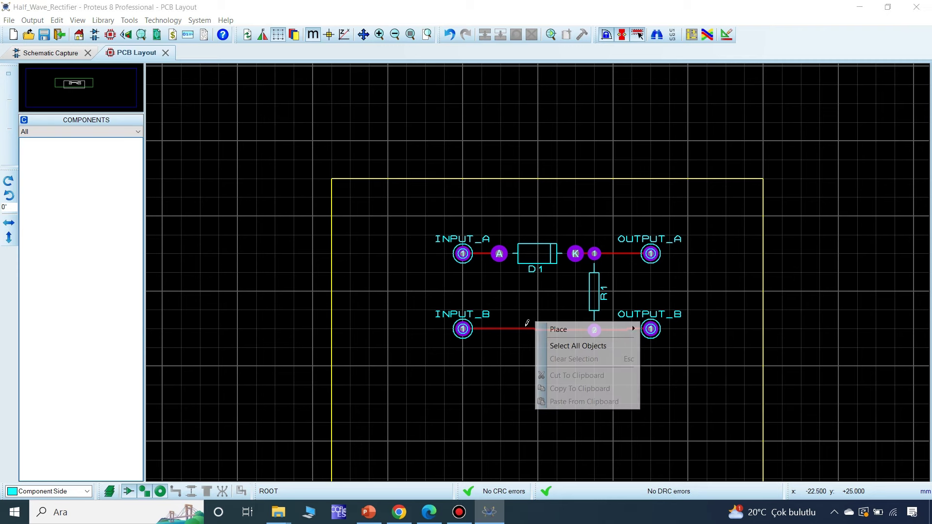
pyautogui.moveTo(554, 333)
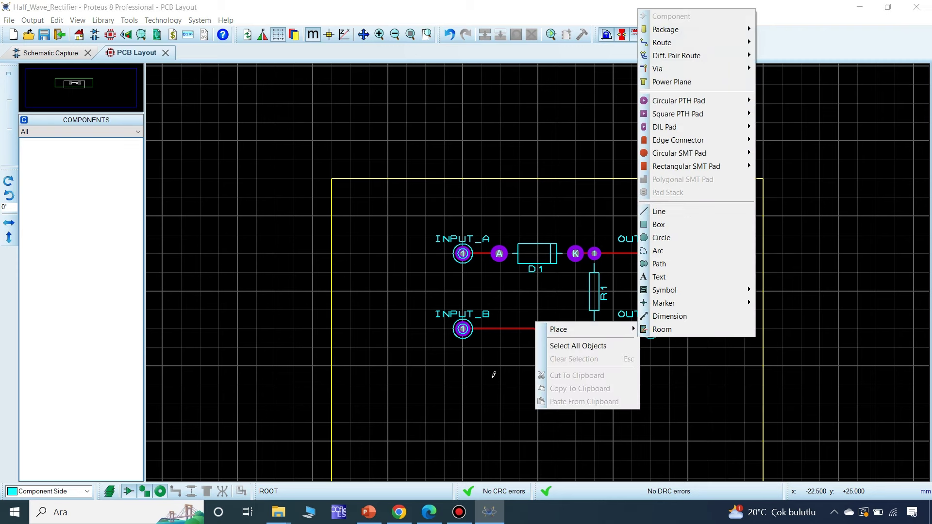
pyautogui.click(511, 359)
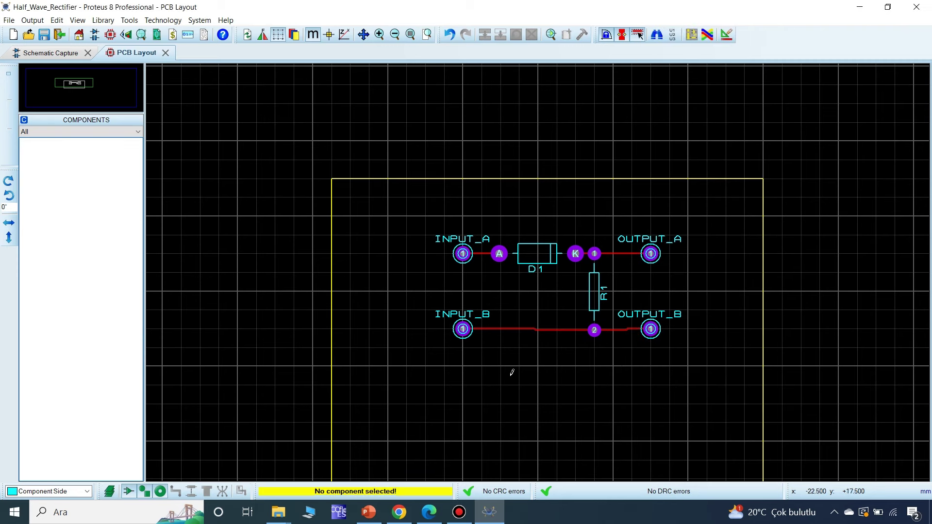
# Step: Change the traces from INPUT_B to R1 and from INPUT_A to D1 to the Bottom Copper layer
pyautogui.click(9, 74)
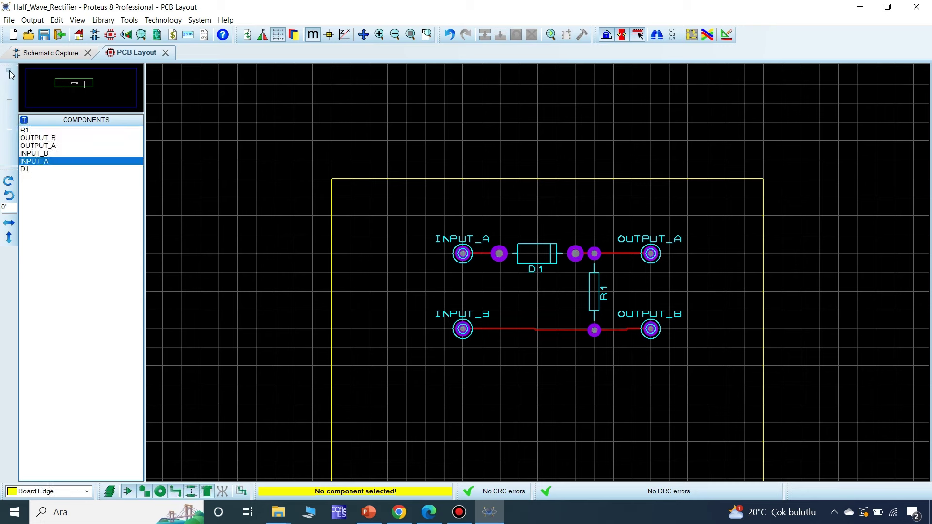
pyautogui.click(522, 330)
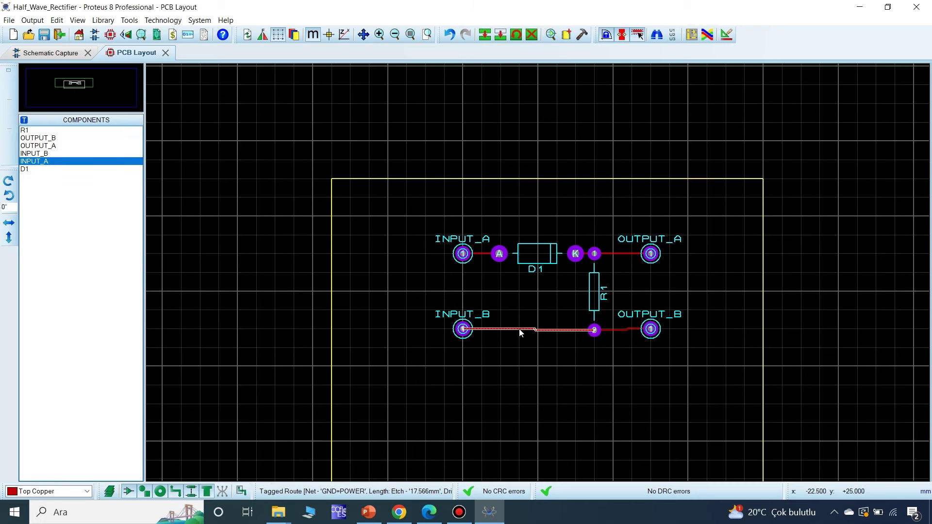
pyautogui.rightClick(523, 335)
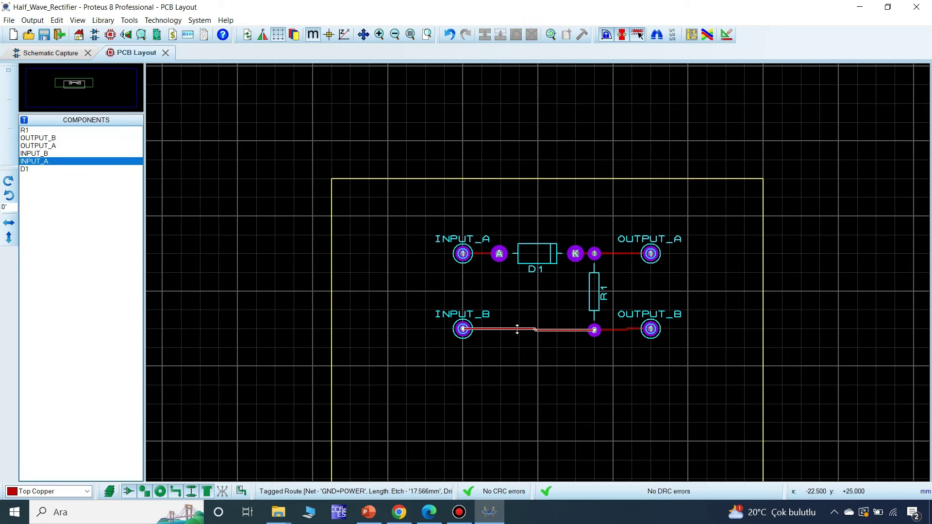
pyautogui.moveTo(582, 311)
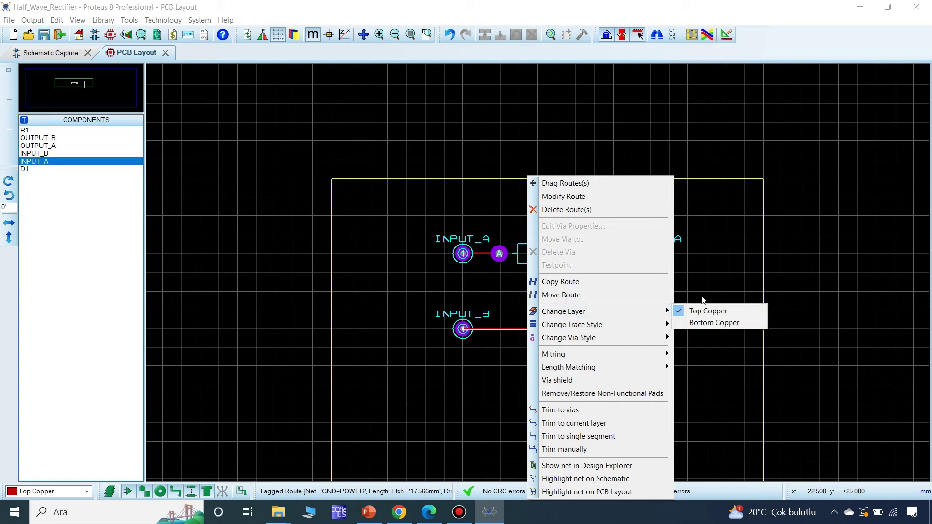
pyautogui.click(714, 322)
pyautogui.click(485, 254)
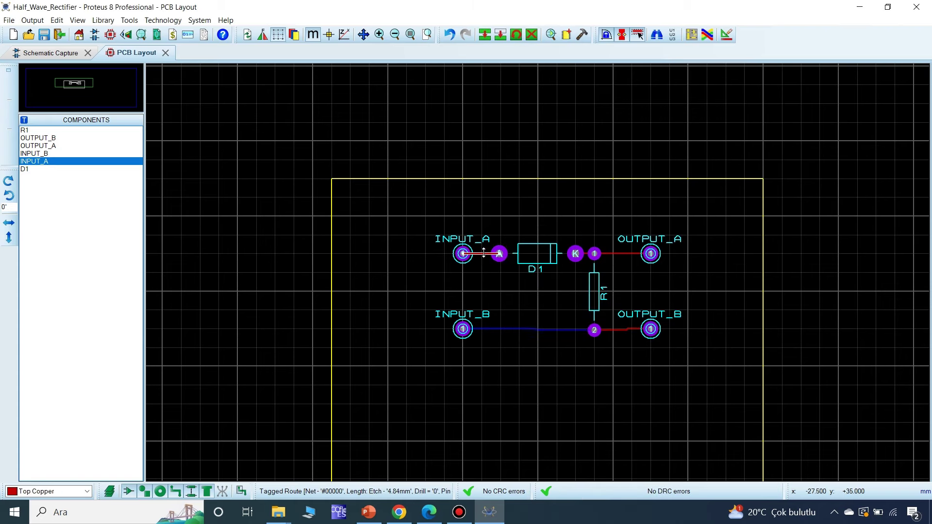
pyautogui.rightClick(488, 253)
pyautogui.moveTo(589, 312)
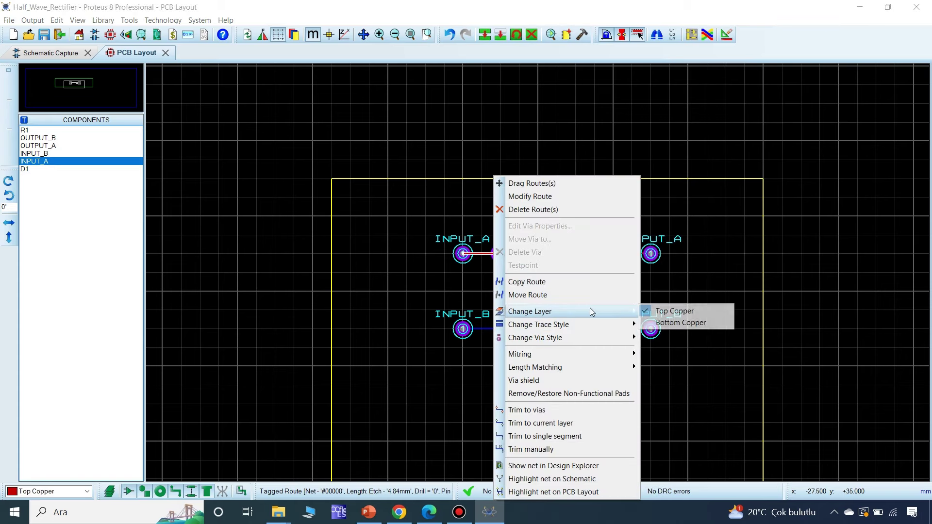
pyautogui.click(663, 323)
# Step: Change the traces from R1 to OUTPUT_A and from R1 to OUTPUT_B to the Bottom Copper layer
pyautogui.click(616, 255)
pyautogui.rightClick(616, 254)
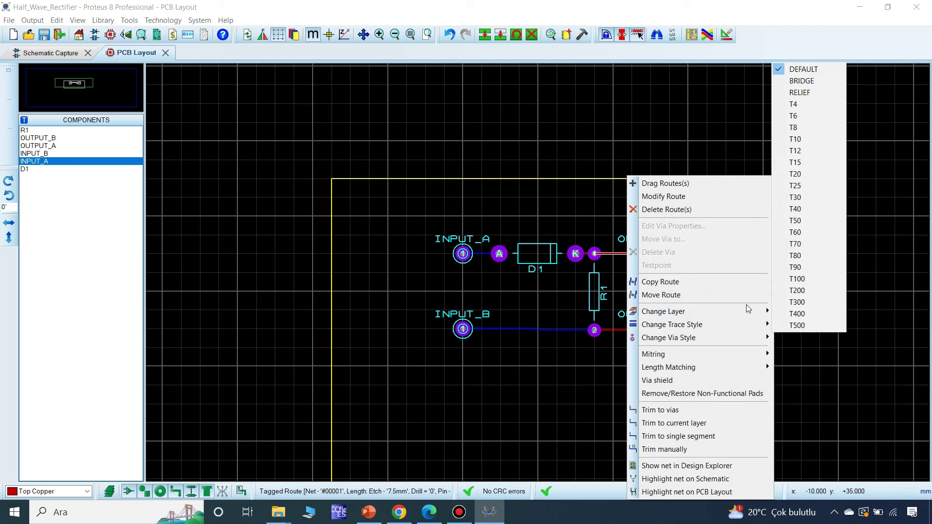
pyautogui.click(797, 322)
pyautogui.click(627, 331)
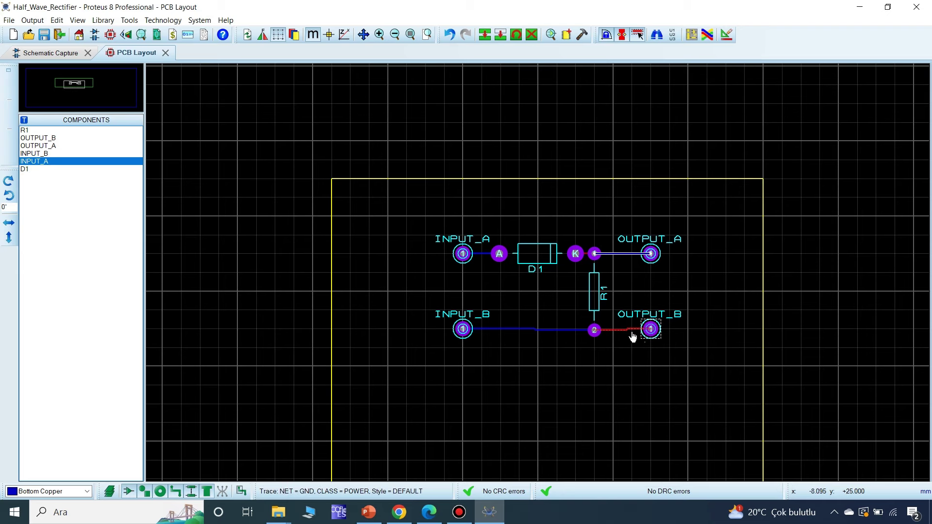
pyautogui.rightClick(626, 330)
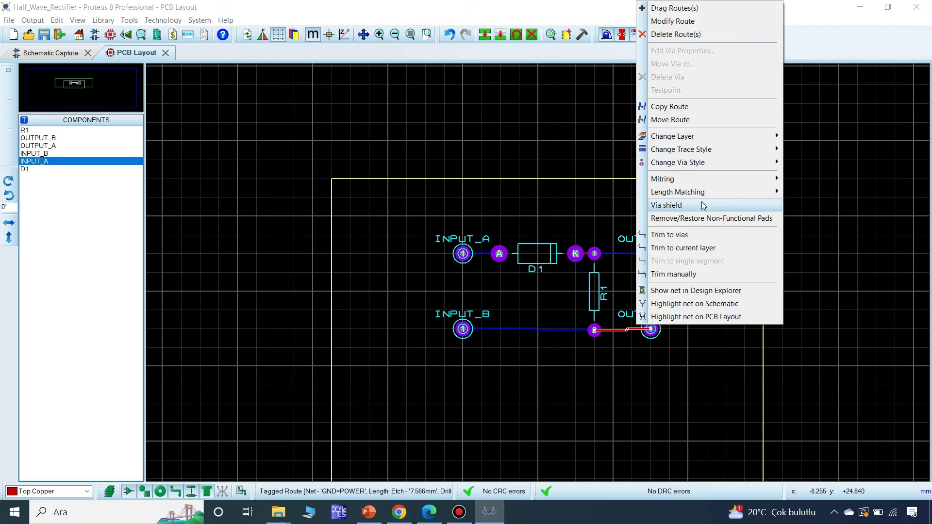
pyautogui.moveTo(738, 140)
pyautogui.click(809, 146)
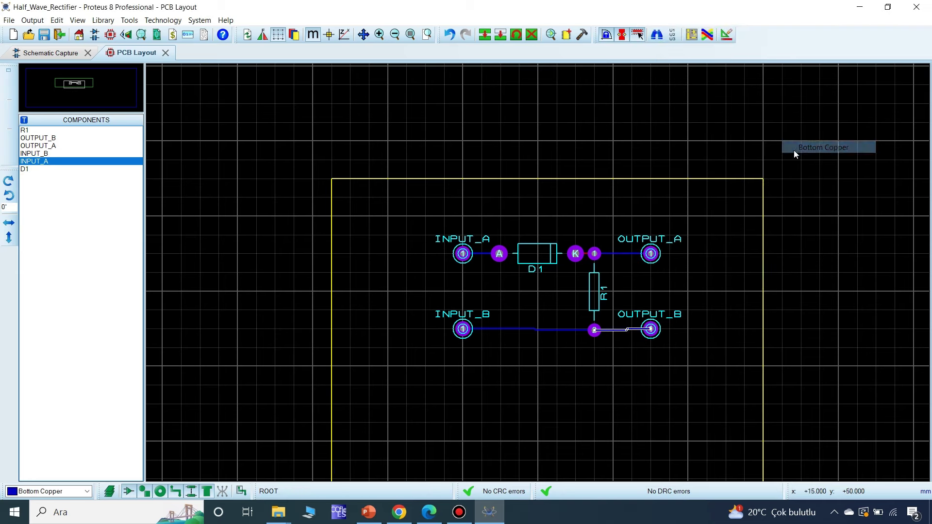
# Step: Change the short trace between D1's cathode and R1 to the Bottom Copper layer
pyautogui.scroll(2, 569, 262)
pyautogui.click(517, 231)
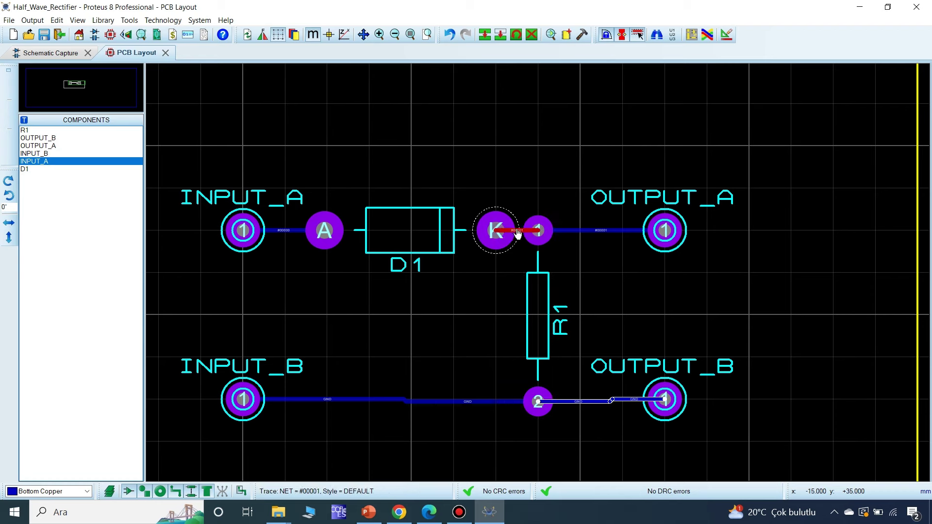
pyautogui.rightClick(517, 231)
pyautogui.moveTo(583, 312)
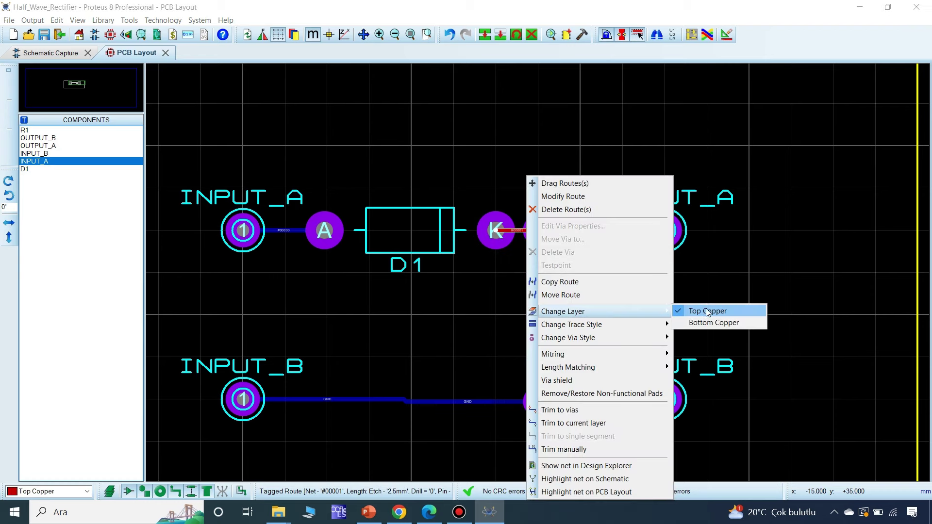
pyautogui.click(711, 324)
pyautogui.scroll(-2, 506, 332)
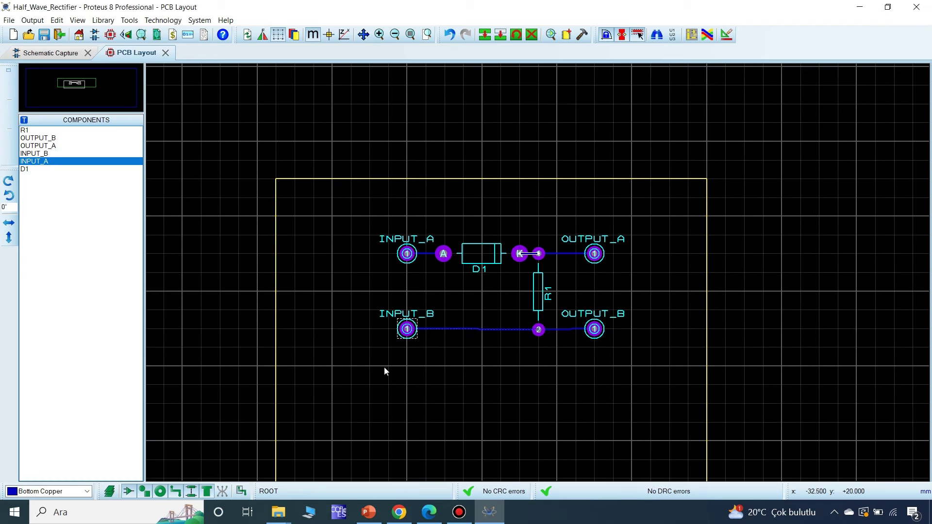
# Step: Move OUTPUT_A and OUTPUT_B about 2.5 mm closer to R1
pyautogui.click(502, 329)
pyautogui.moveTo(594, 253); pyautogui.dragTo(575, 254)
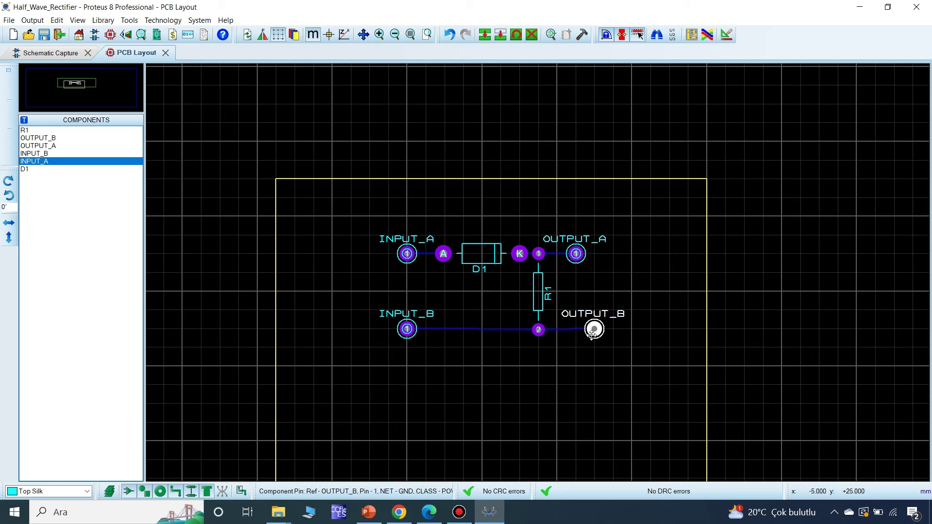
pyautogui.moveTo(595, 329); pyautogui.dragTo(576, 329)
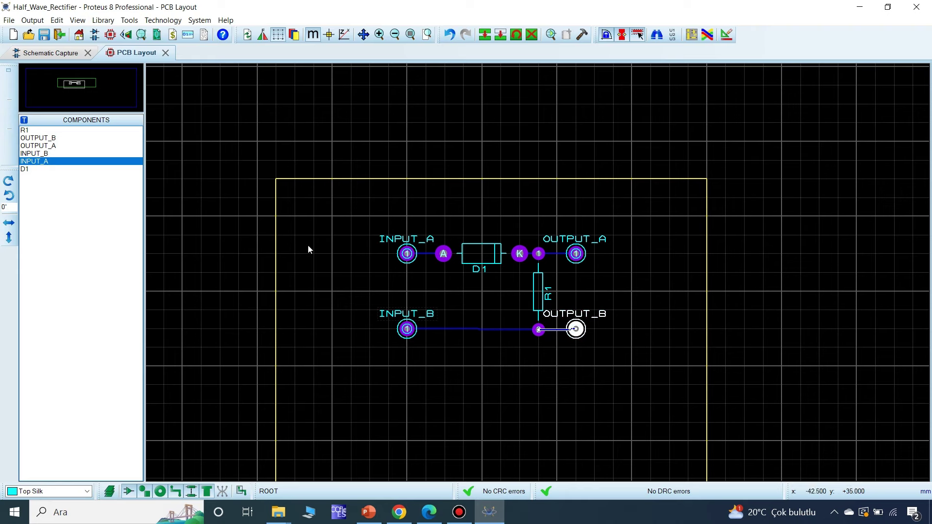
# Step: Shrink the board outline by moving its upper-left corner about 5 mm inward horizontally and 2.5 mm downward
pyautogui.click(278, 188)
pyautogui.moveTo(276, 179); pyautogui.dragTo(314, 198)
pyautogui.scroll(-2, 534, 340)
pyautogui.scroll(2, 558, 343)
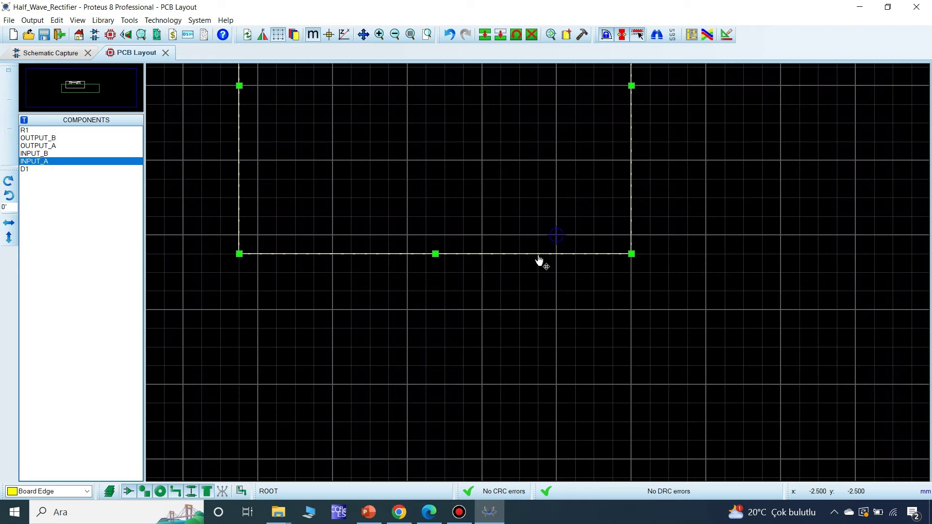